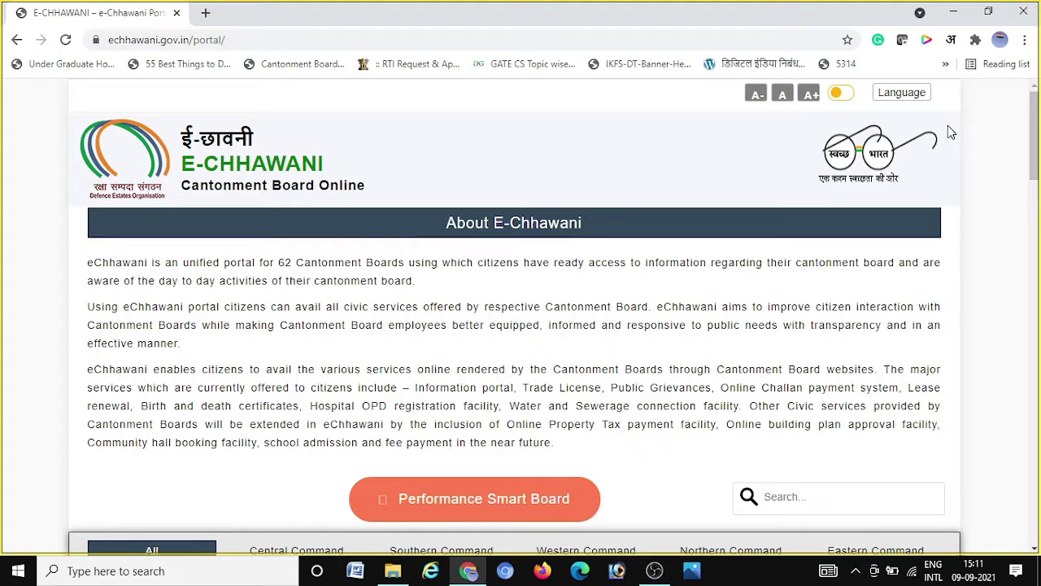
Open echhawani.gov.in in a new tab and pick AMBALA from the cantonment board grid
left_click(205, 12)
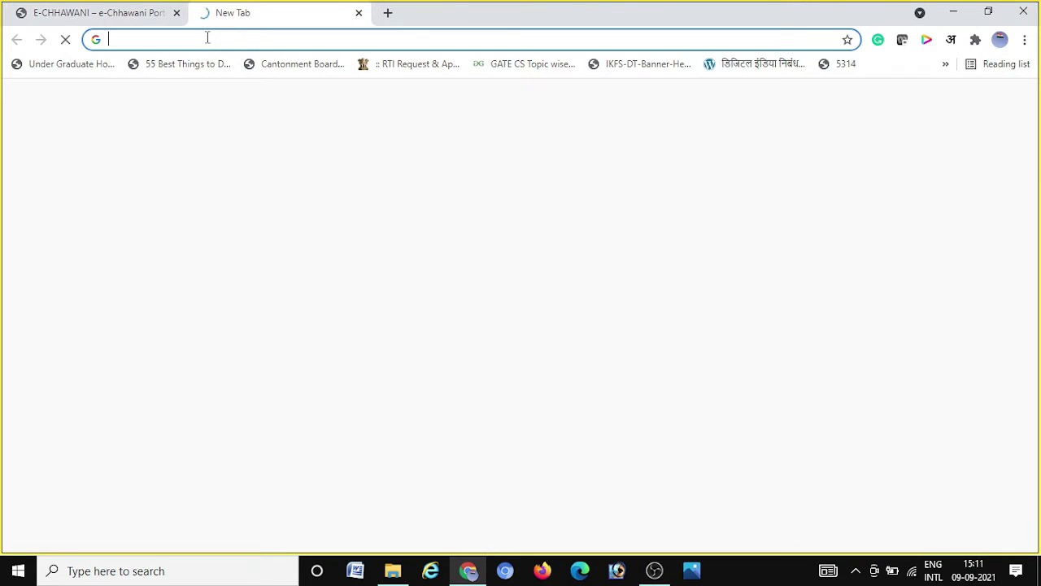
type("echha")
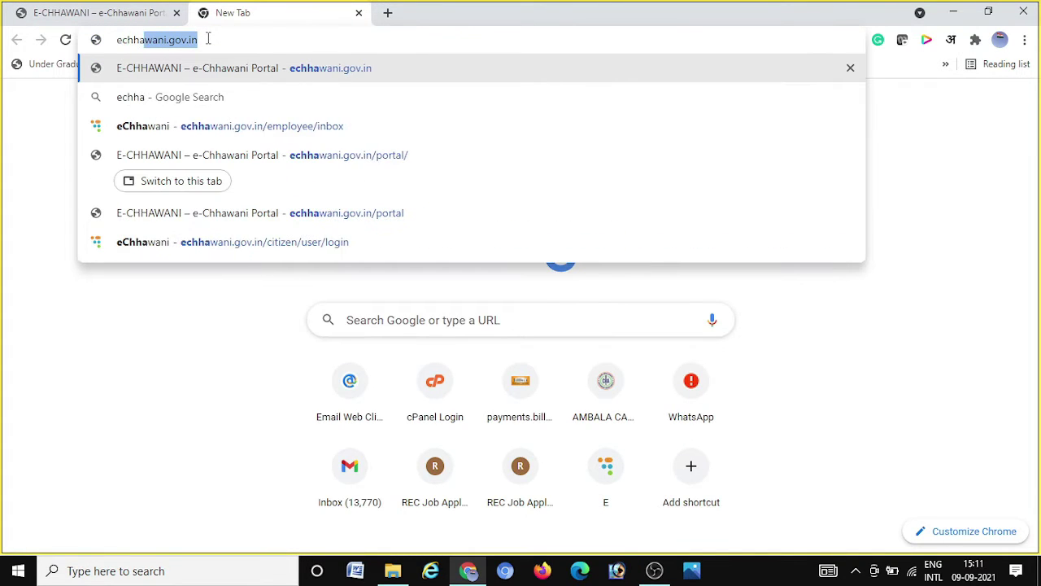
type("wani.gov.i")
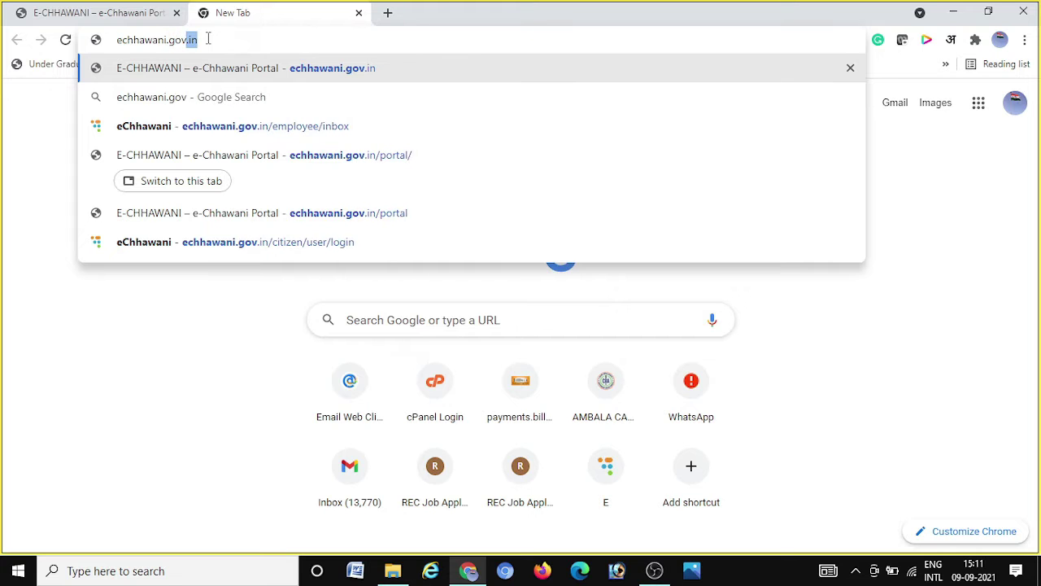
type("n")
key("Return")
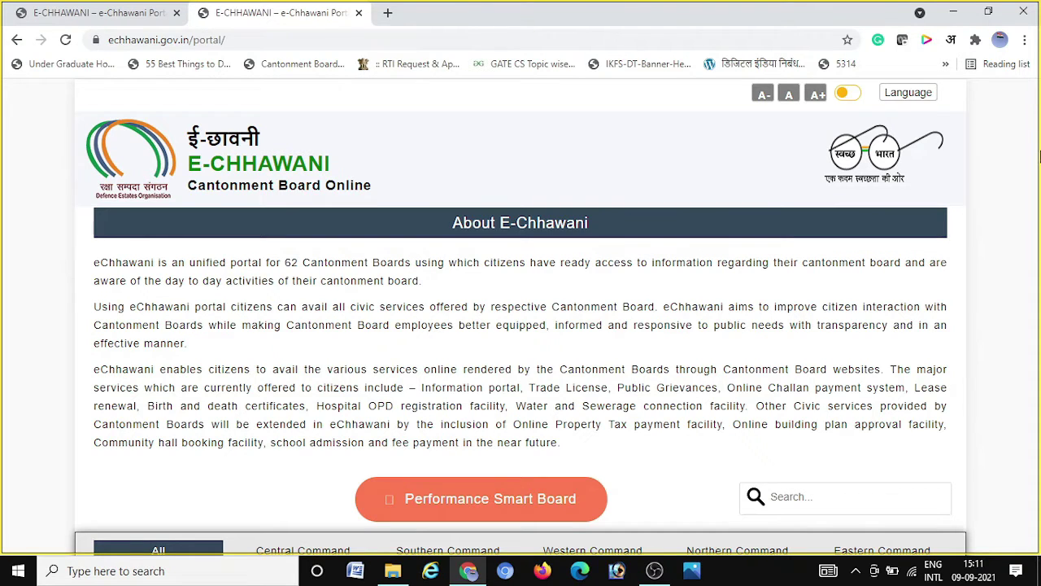
scroll(1035, 279, "down", 7)
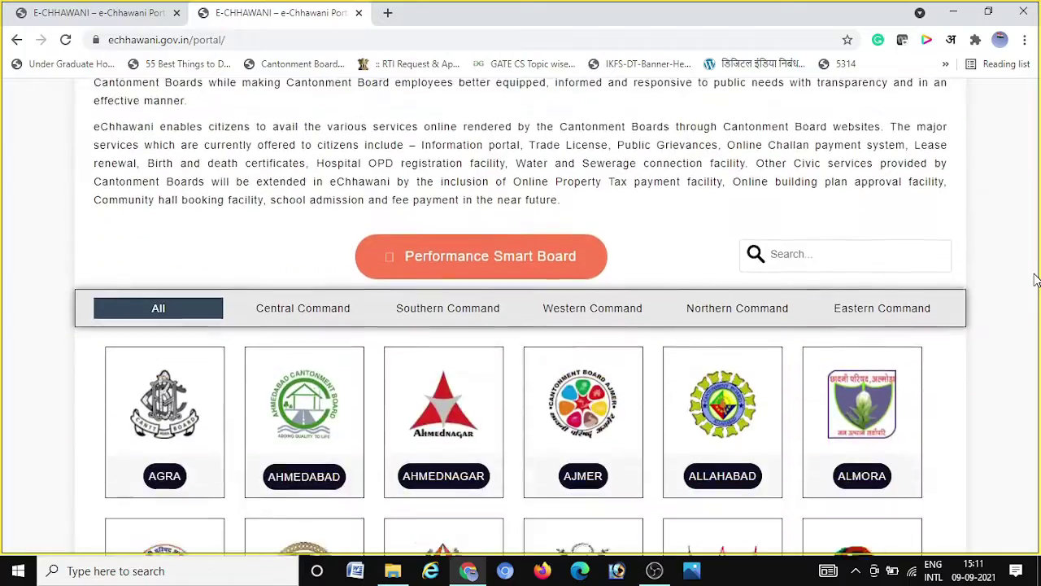
scroll(1036, 279, "down", 10)
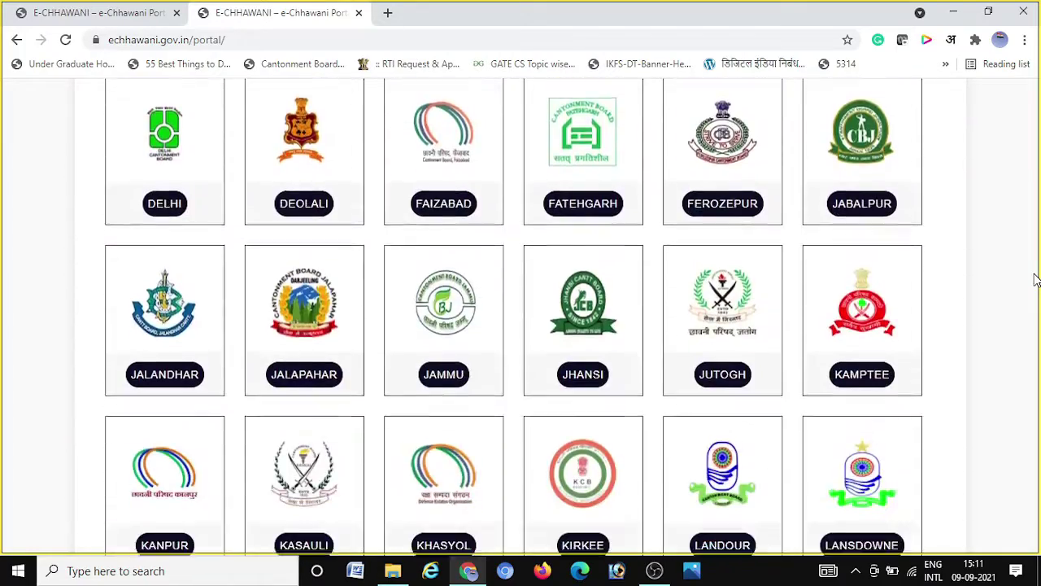
scroll(1036, 279, "up", 6)
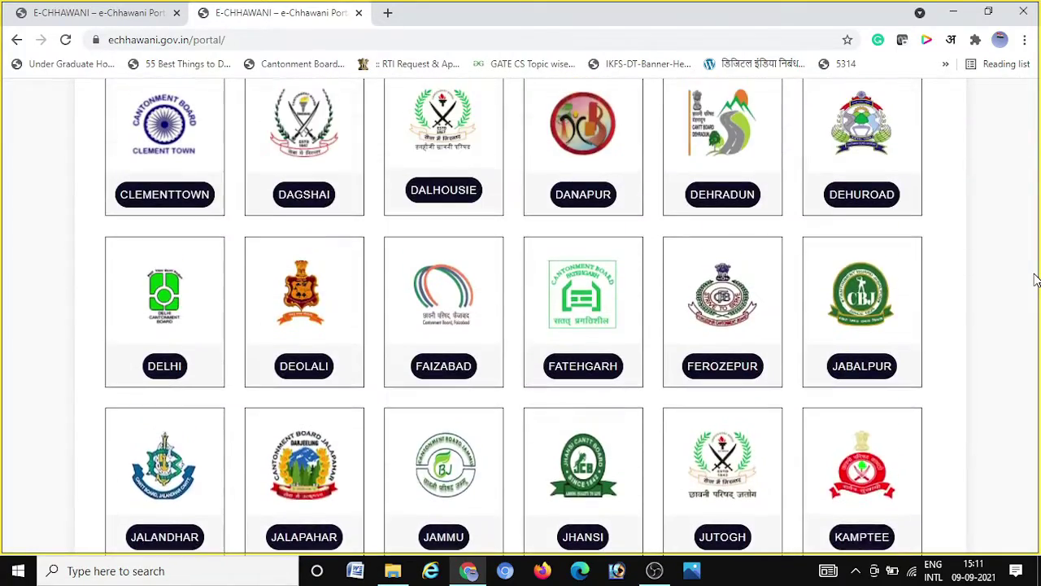
scroll(1035, 279, "up", 1)
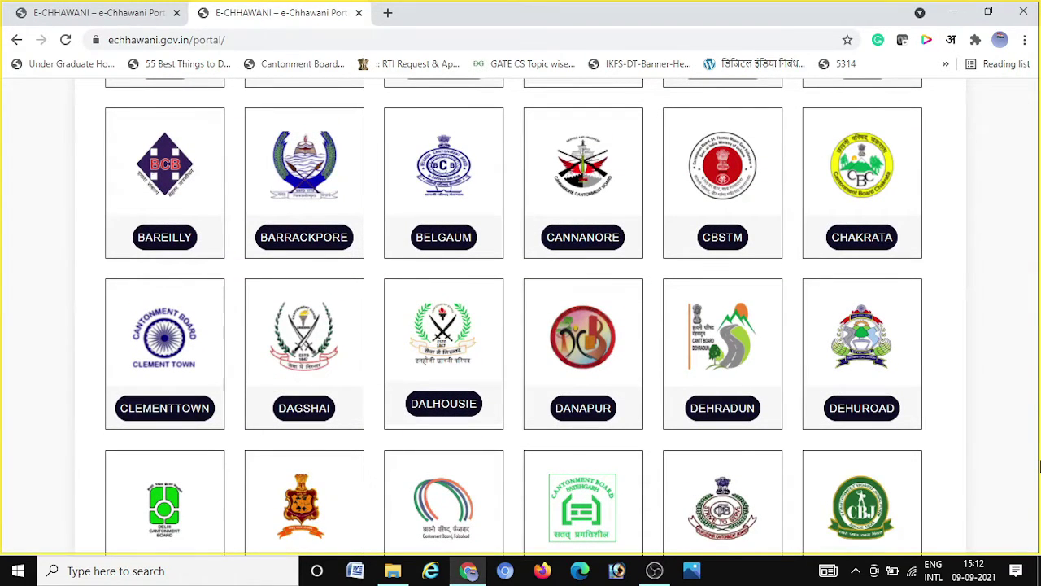
scroll(1039, 465, "up", 4)
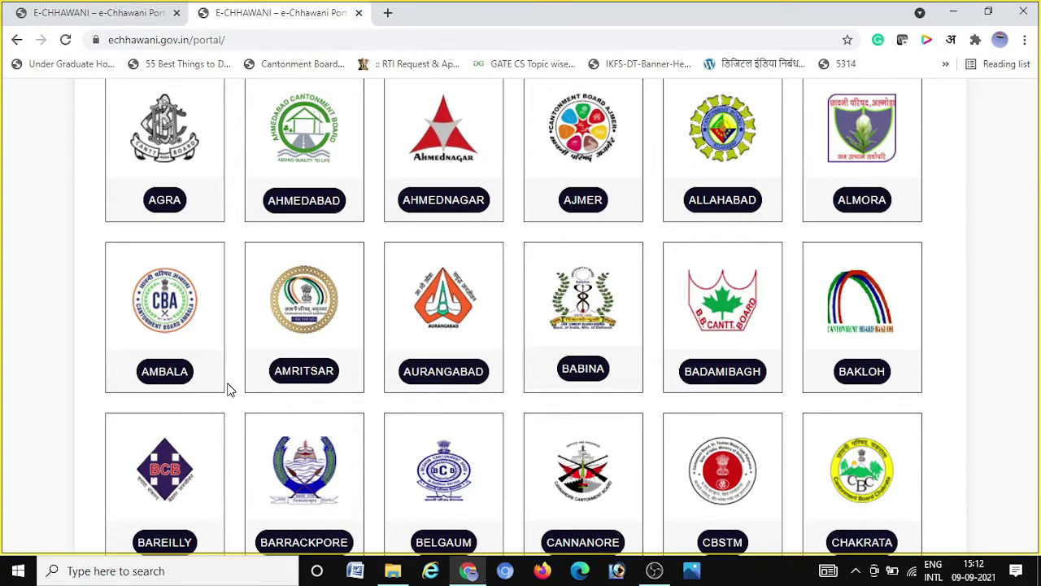
left_click(166, 373)
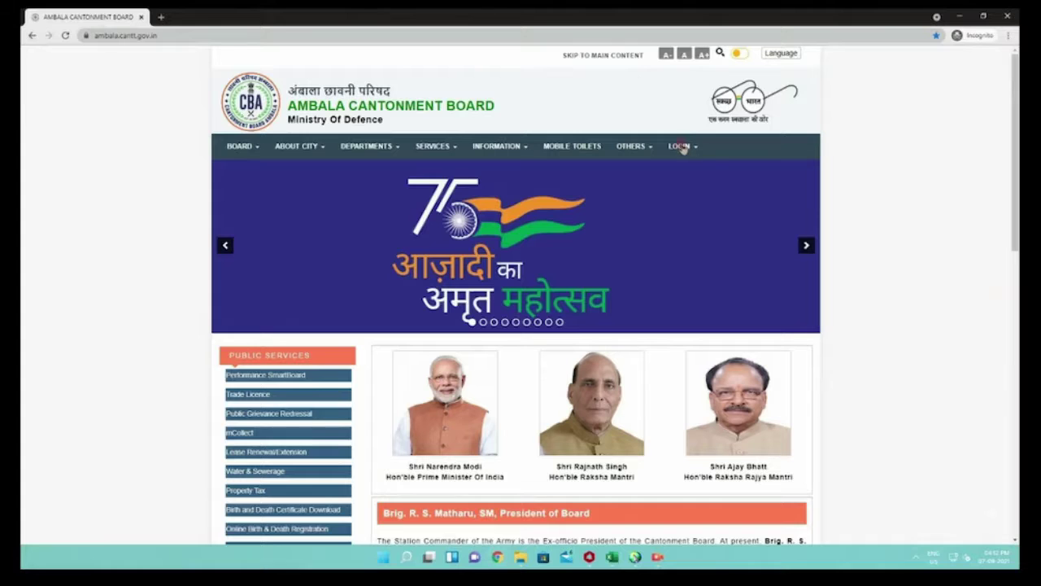
Choose Citizen under LOGIN, allow location access, and select ENGLISH as the language
left_click(681, 149)
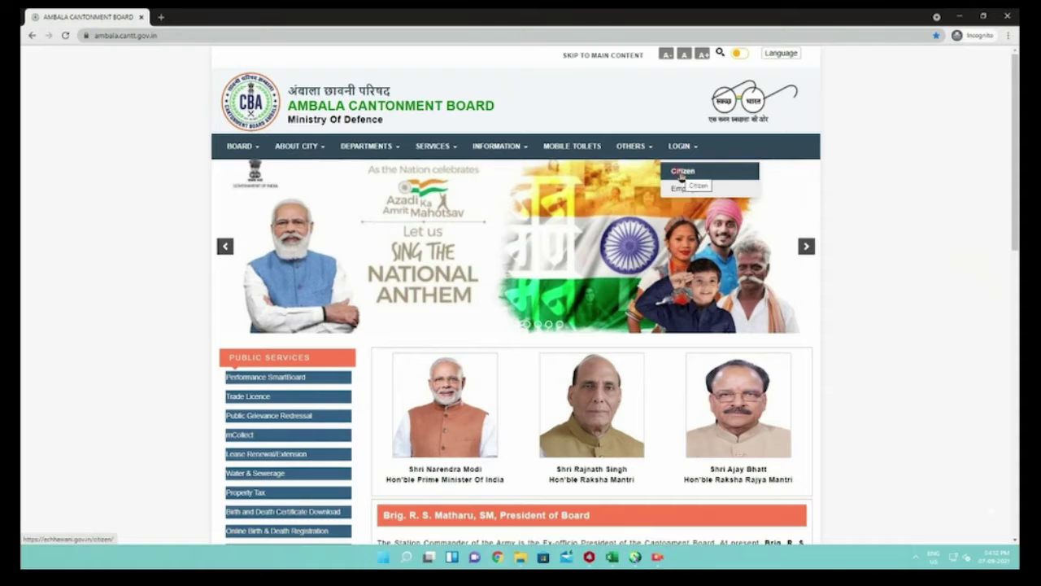
left_click(682, 172)
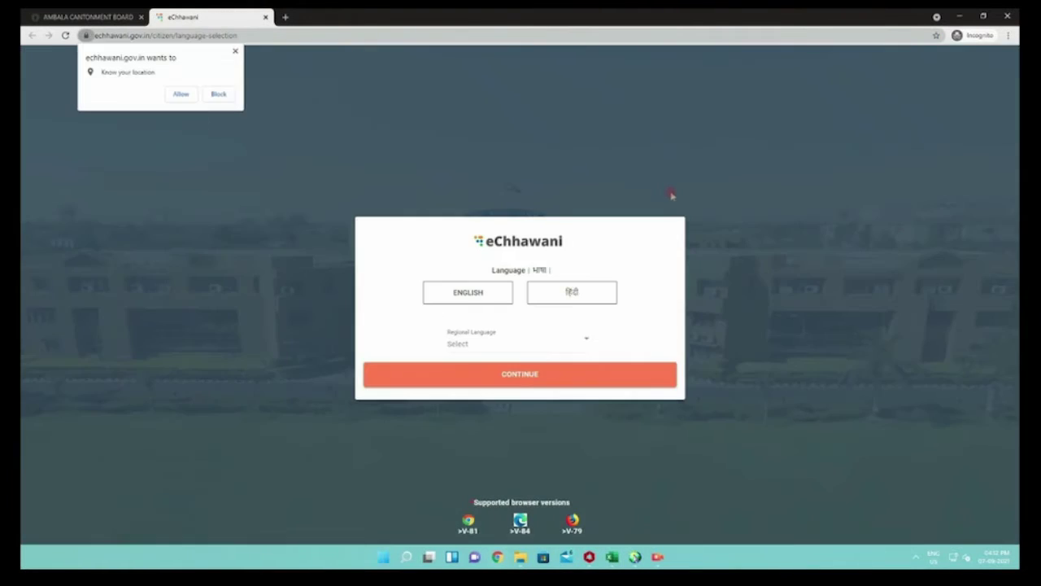
left_click(187, 98)
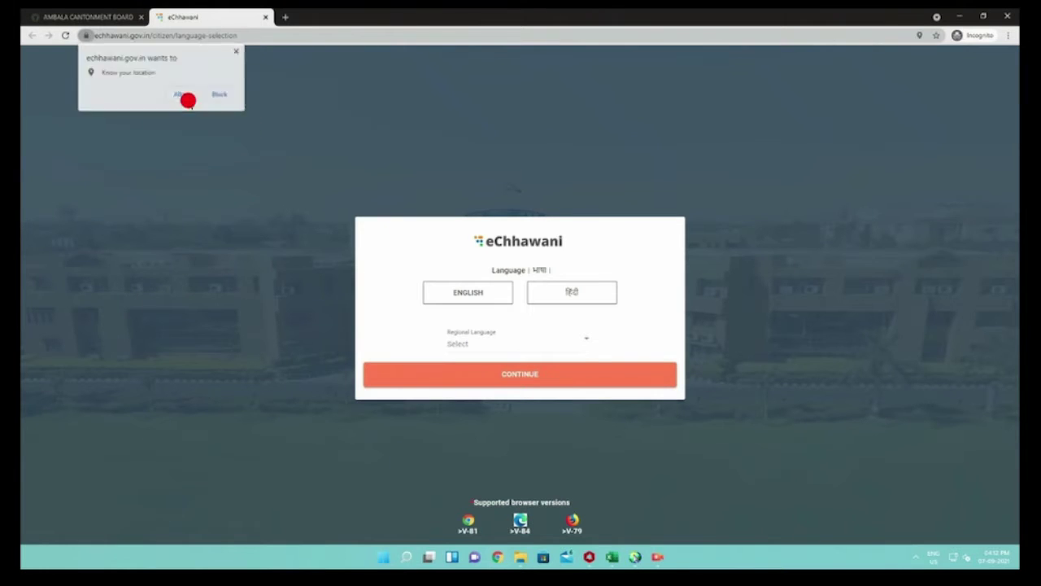
left_click(490, 298)
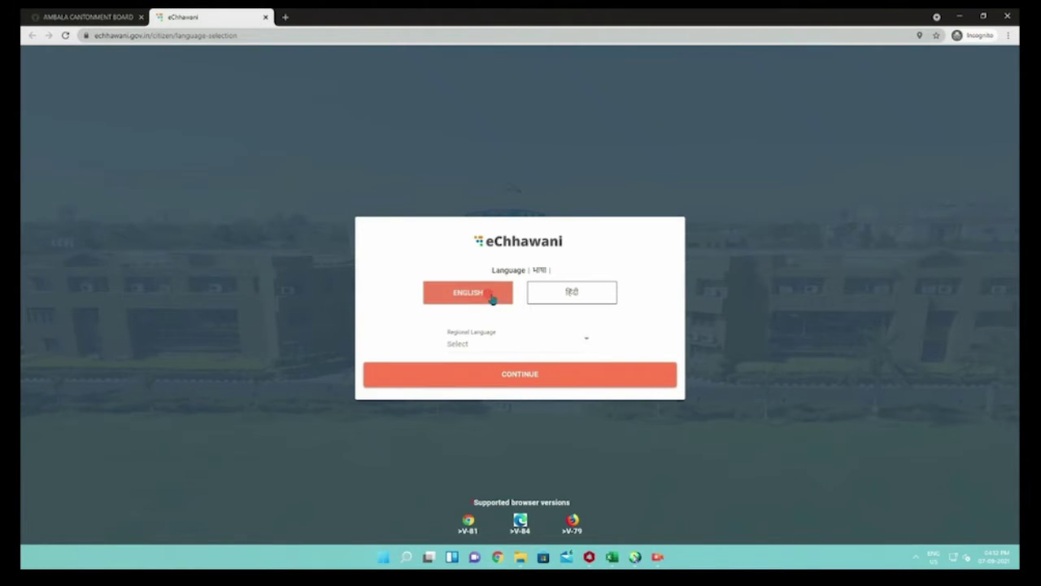
Enter the citizen's mobile number on the login form to request an OTP
left_click(514, 374)
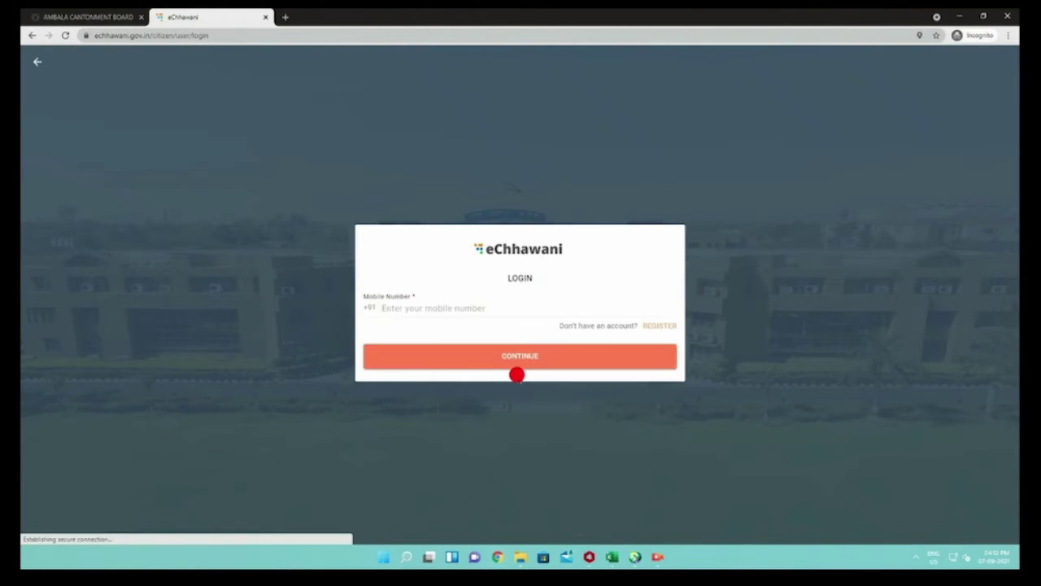
left_click(446, 308)
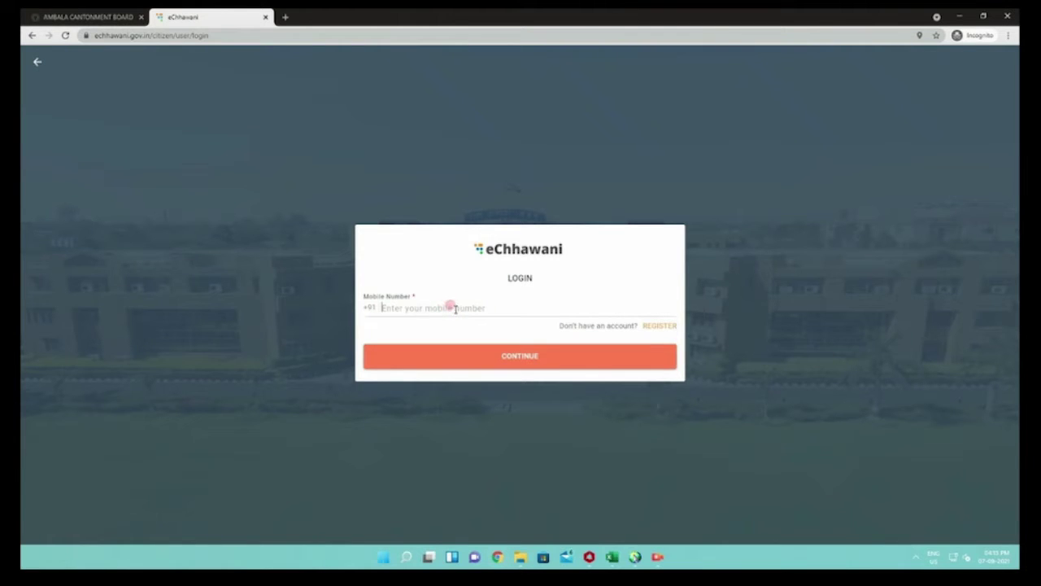
type("000000000")
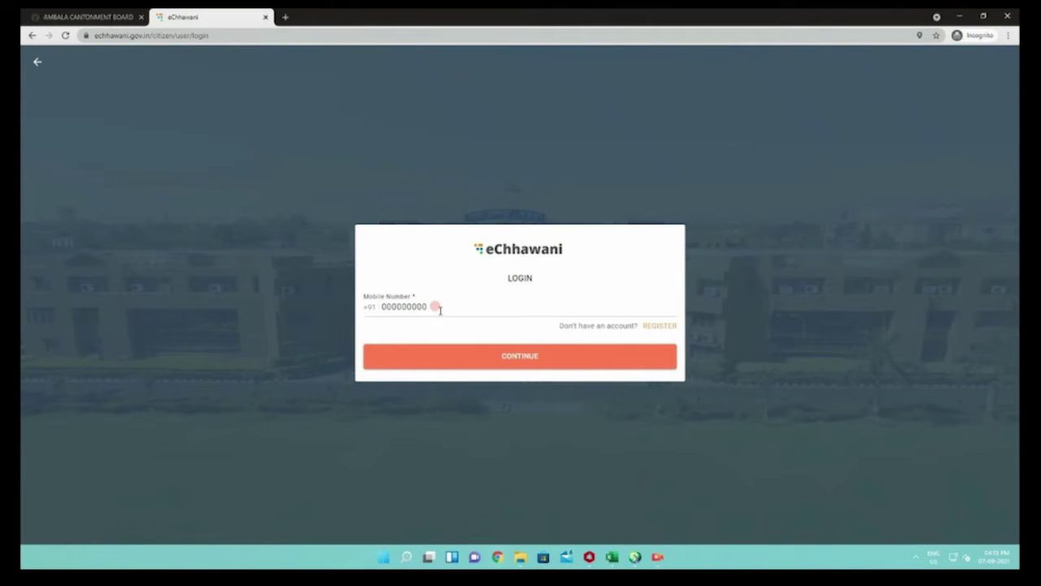
left_click(387, 307)
left_click(445, 356)
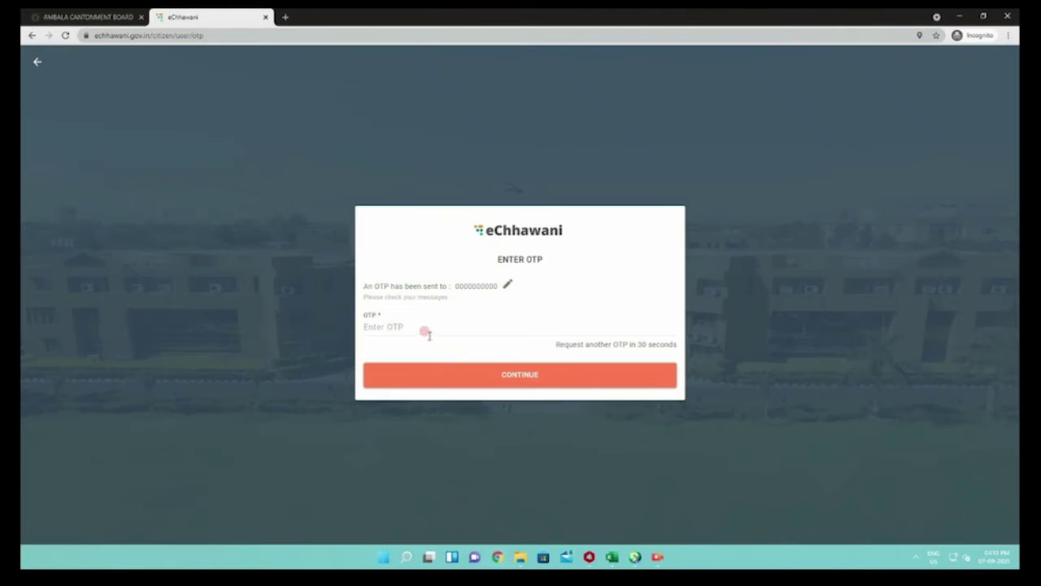
Enter the six-digit OTP and sign in
left_click(399, 325)
type("123")
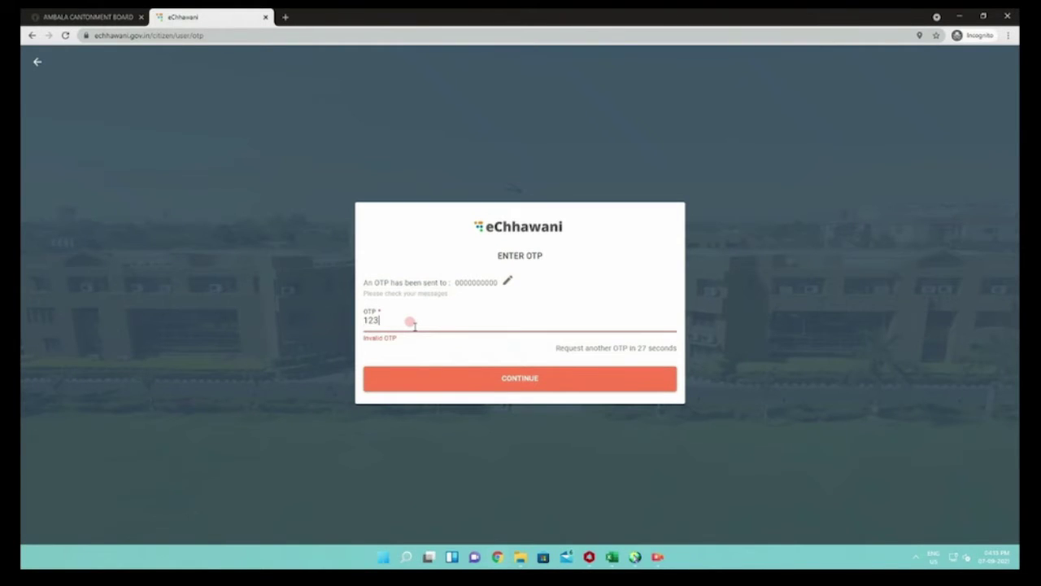
type("456")
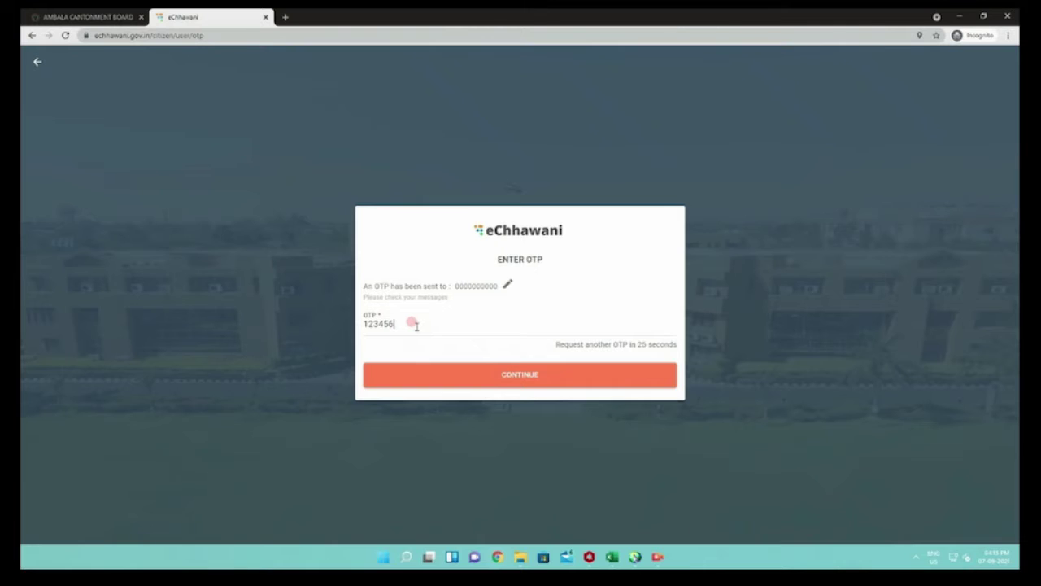
left_click(473, 379)
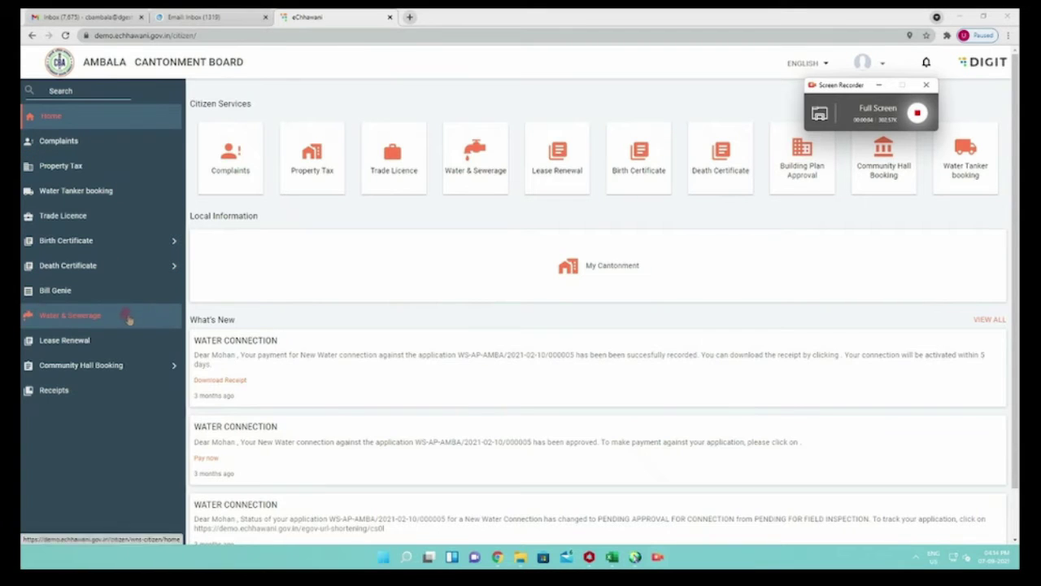
Start Apply For New Connection under Water & Sewerage and proceed past the required documents list
left_click(81, 323)
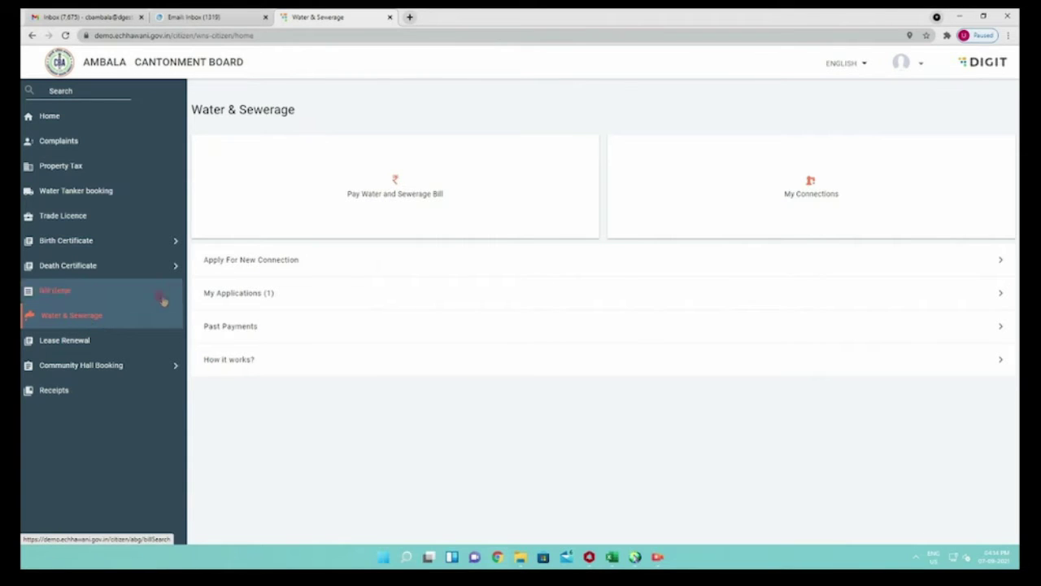
left_click(234, 262)
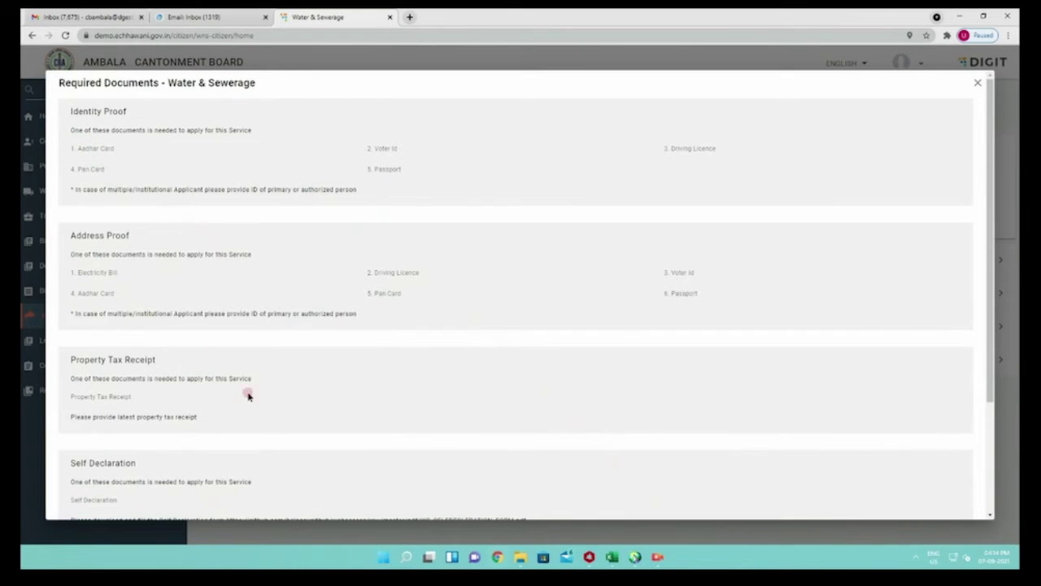
scroll(273, 429, "down", 2)
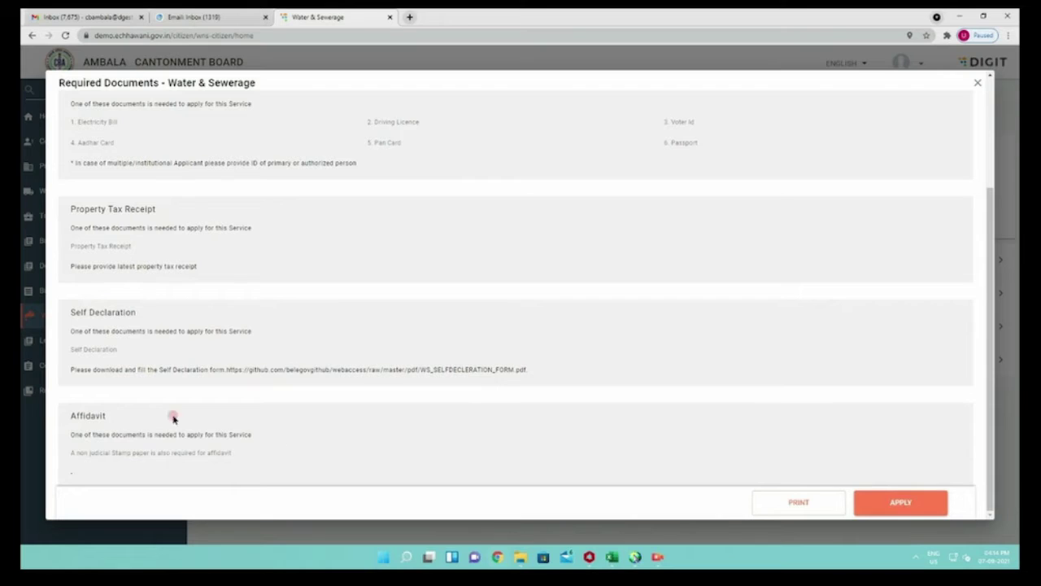
left_click(889, 504)
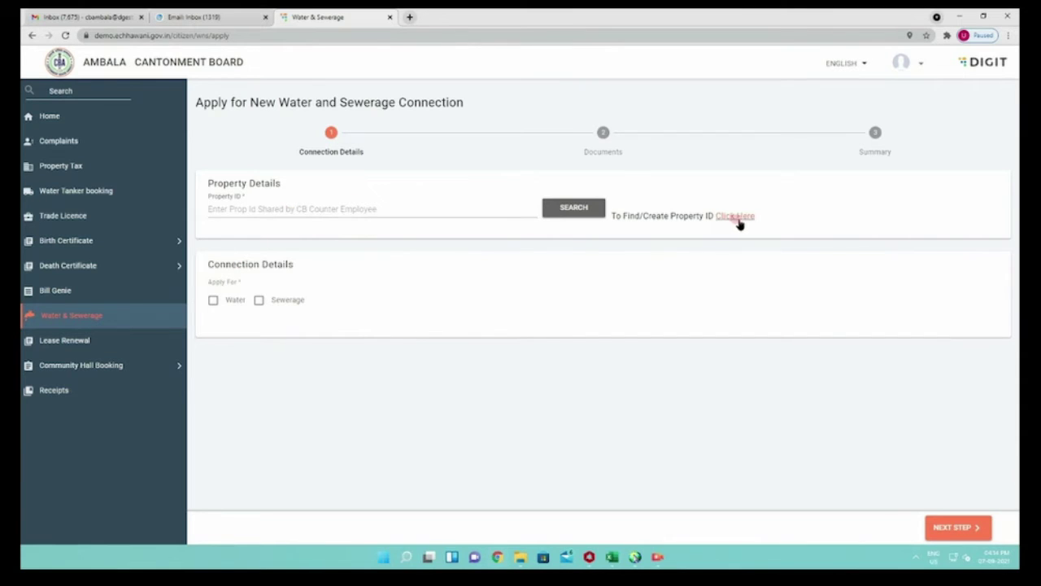
Find the Property ID by searching the registry by old property number and select the result
left_click(496, 208)
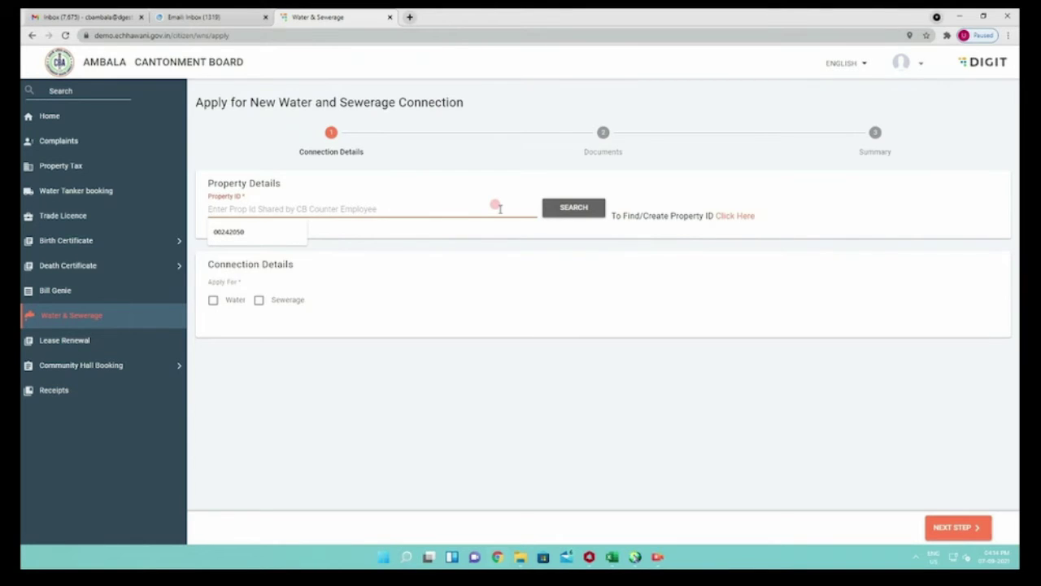
type("rp")
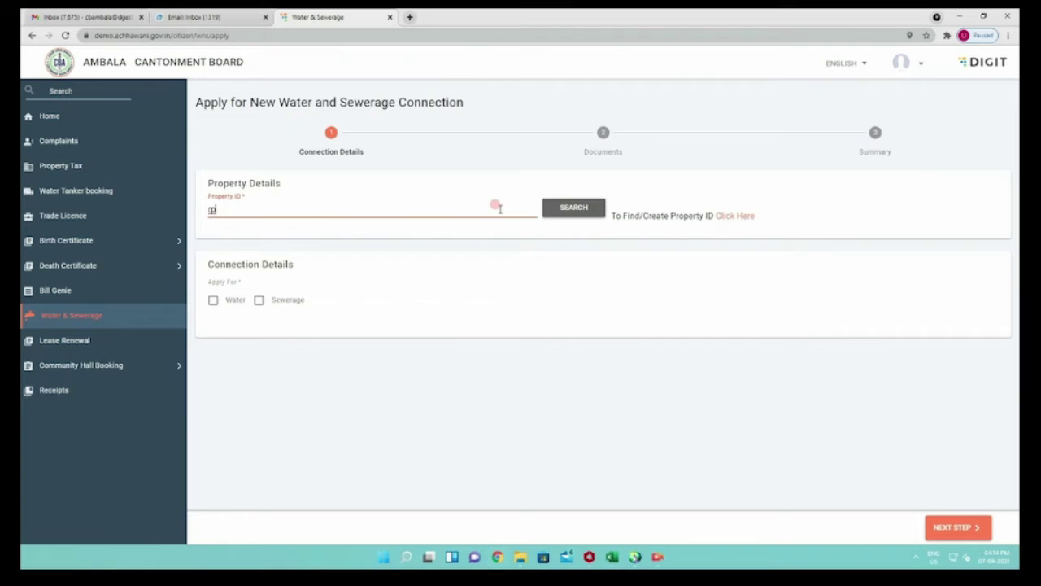
left_click(737, 216)
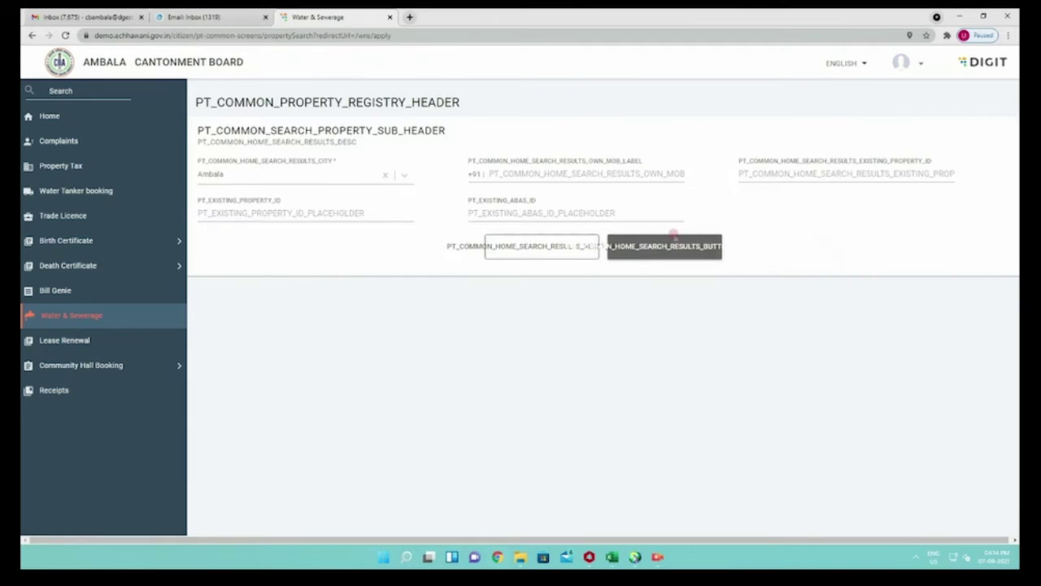
left_click(348, 208)
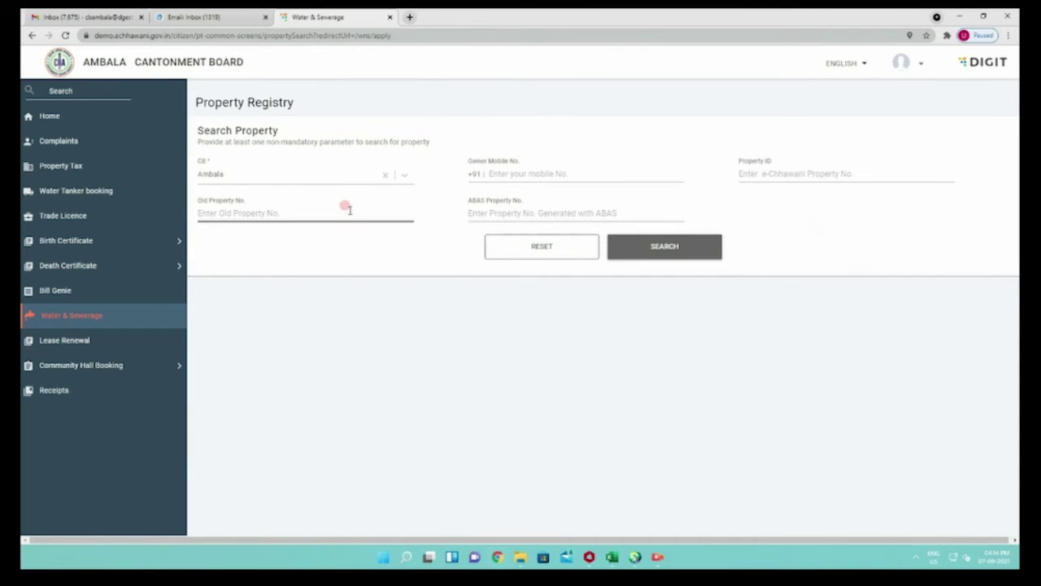
left_click(317, 239)
left_click(653, 252)
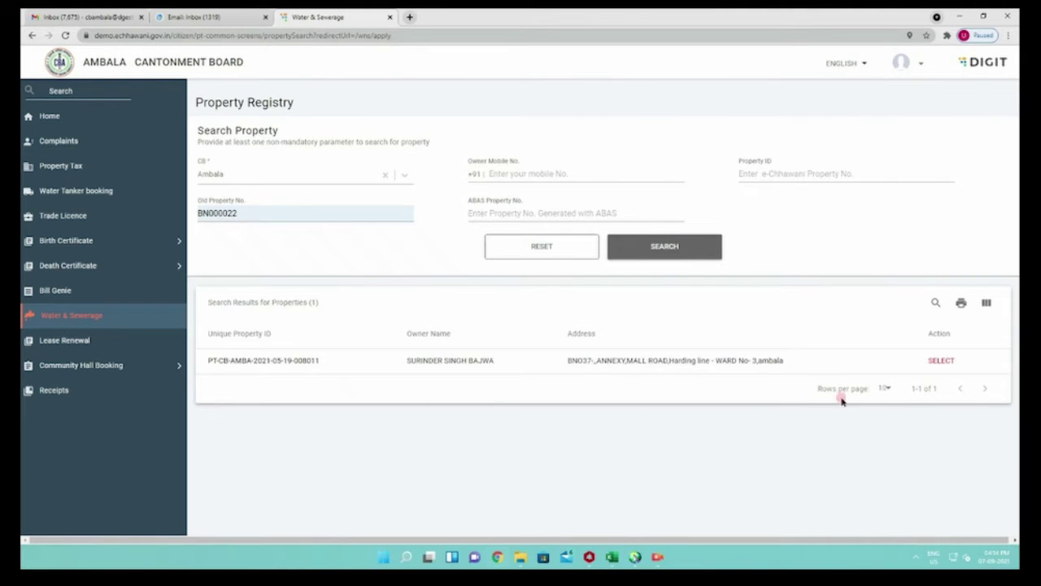
left_click(934, 360)
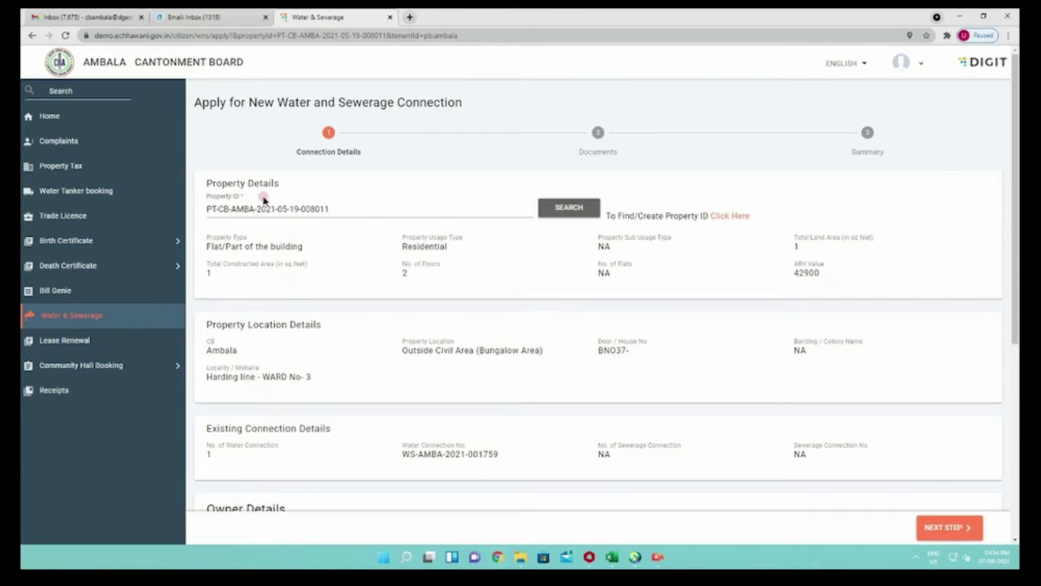
Untick 'Same as Property Owner Details' and look through the connection holder's mobile, name and relationship fields
scroll(426, 339, "down", 3)
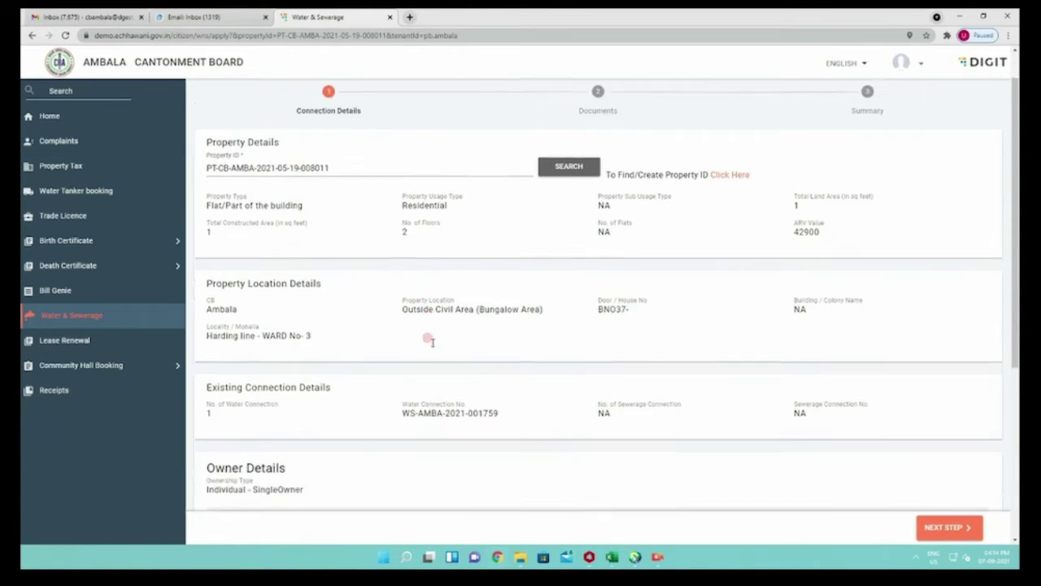
scroll(312, 384, "down", 2)
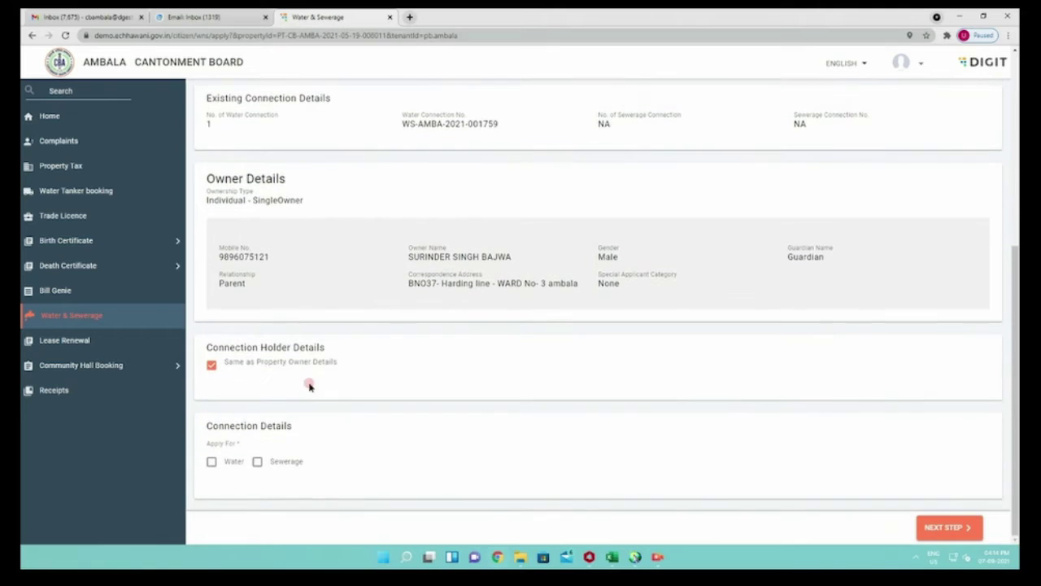
left_click(212, 364)
scroll(256, 374, "down", 2)
left_click(231, 257)
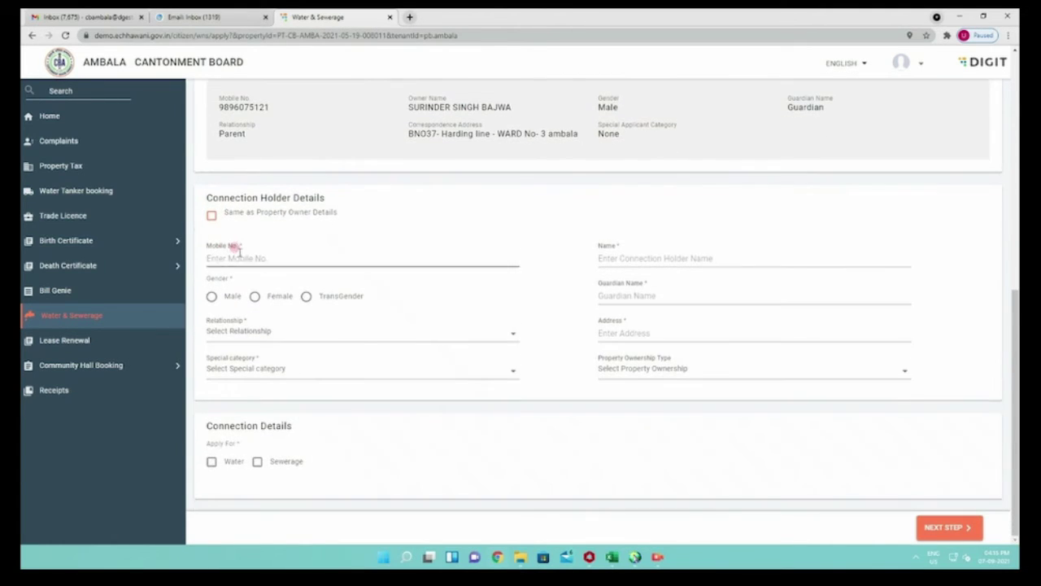
left_click(620, 258)
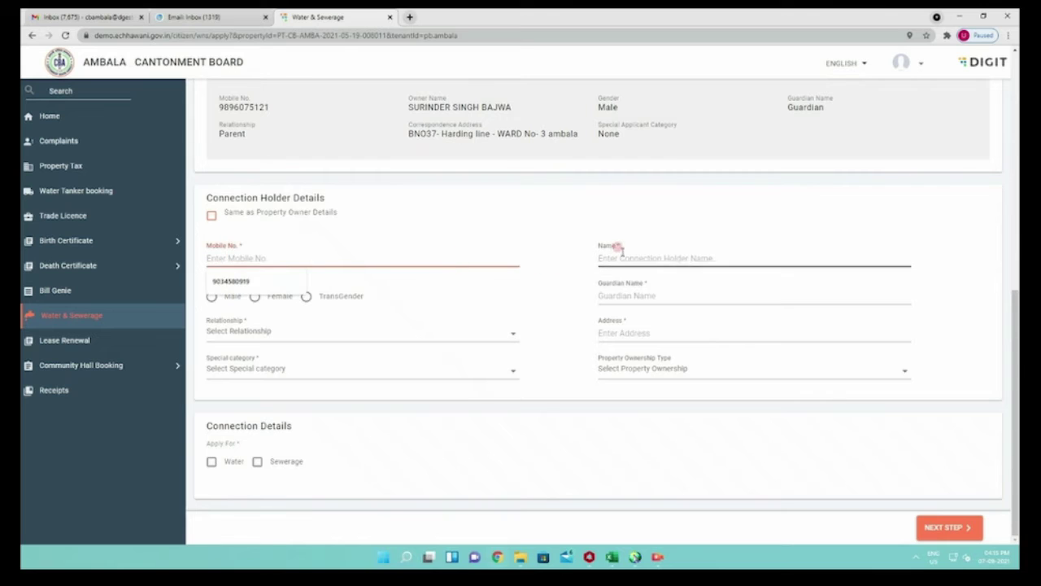
left_click(340, 327)
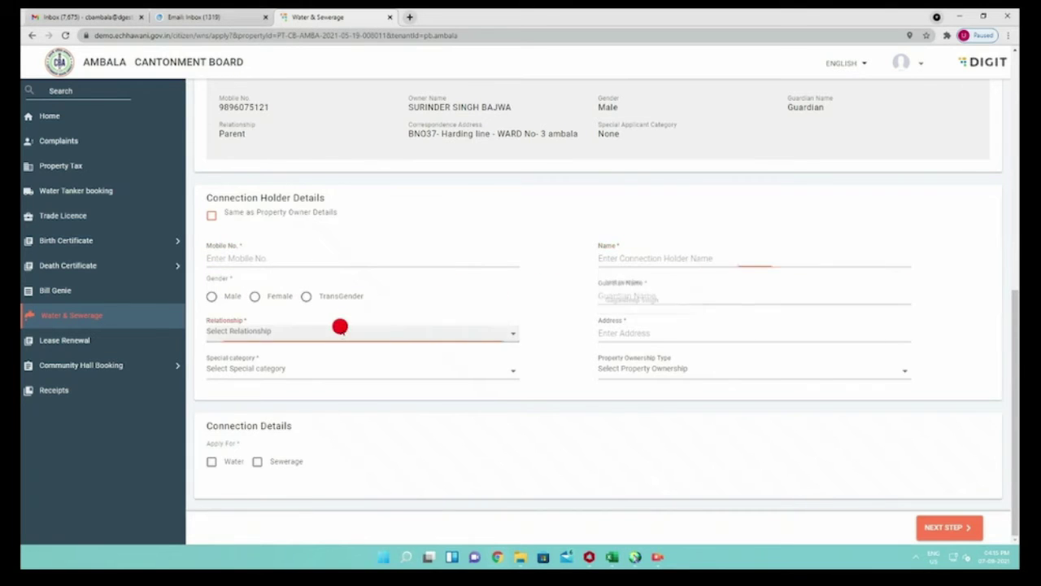
left_click(669, 286)
left_click(646, 288)
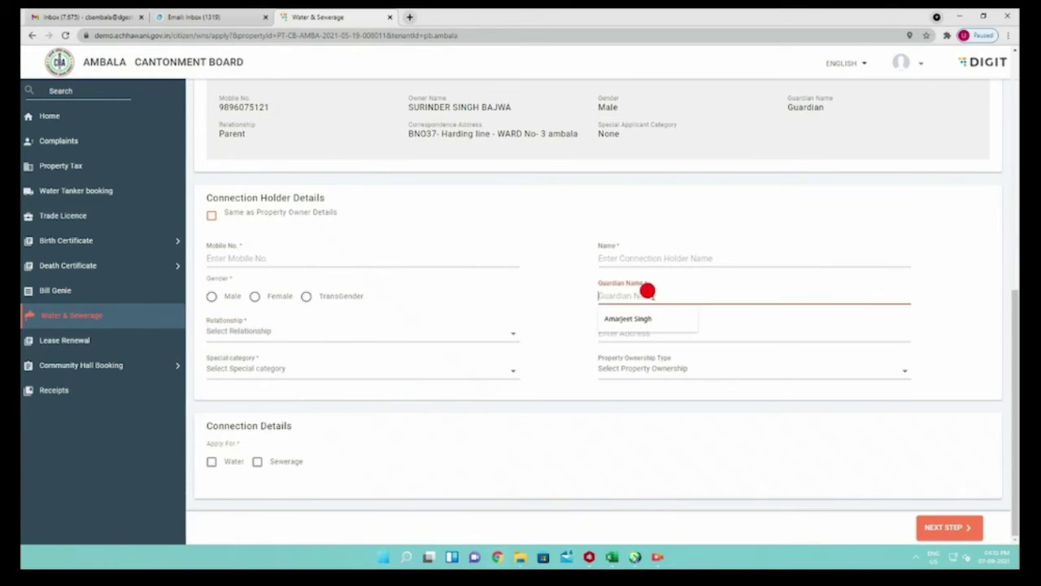
Re-tick 'Same as Property Owner Details' and tick Water under Connection Details
left_click(380, 371)
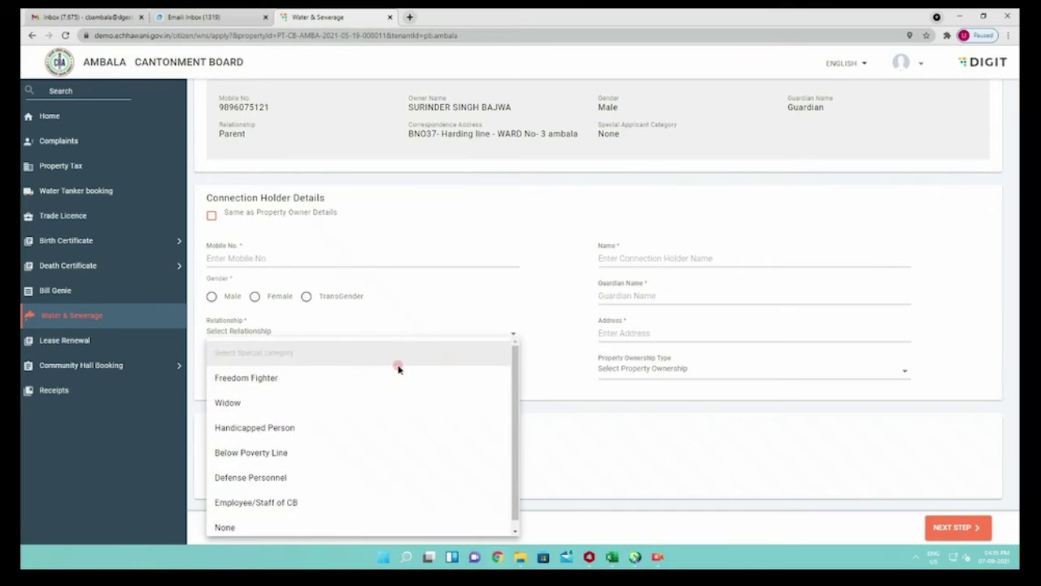
left_click(619, 368)
left_click(633, 366)
left_click(542, 364)
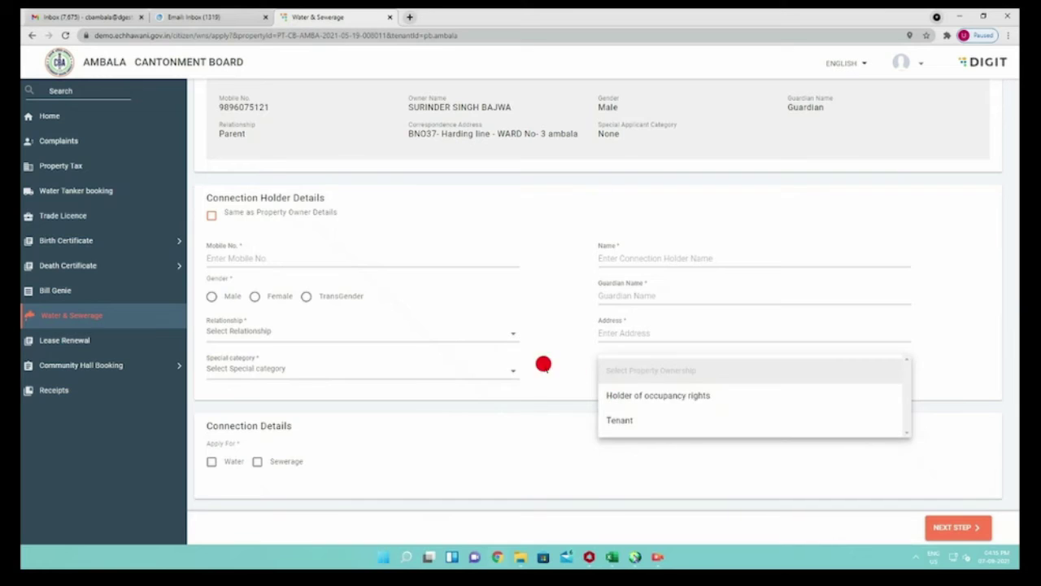
left_click(211, 216)
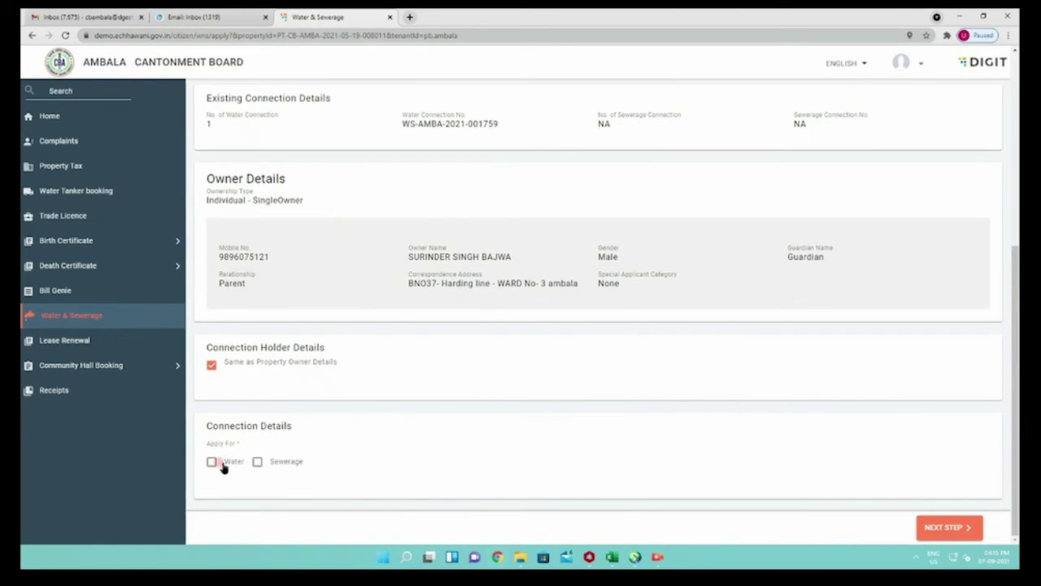
left_click(217, 463)
Enter 5 proposed taps, 0.5-inch pipe size and Residential water usage, then continue to Documents
scroll(515, 483, "down", 1)
left_click(307, 431)
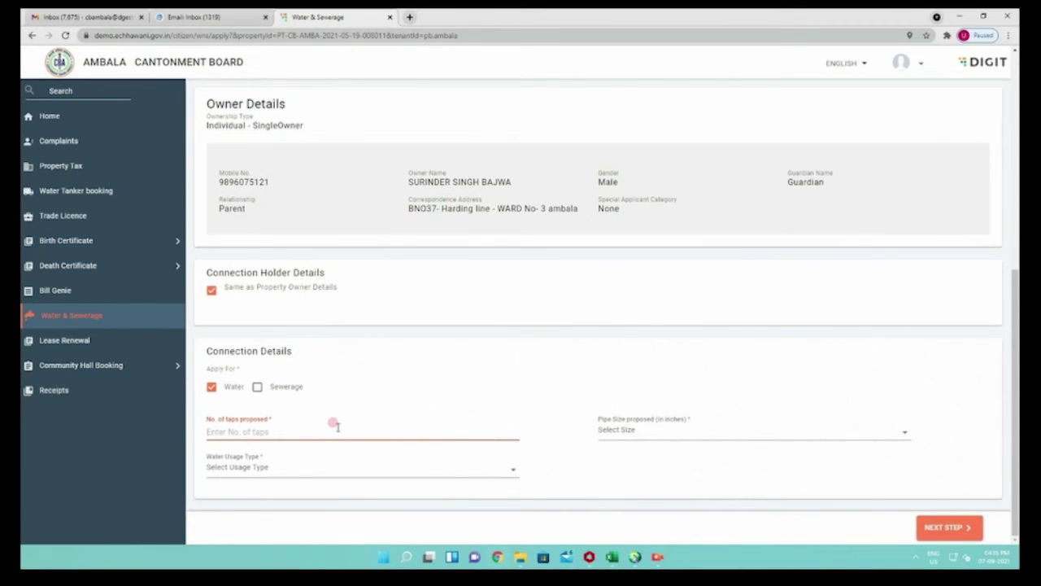
type("5")
left_click(609, 429)
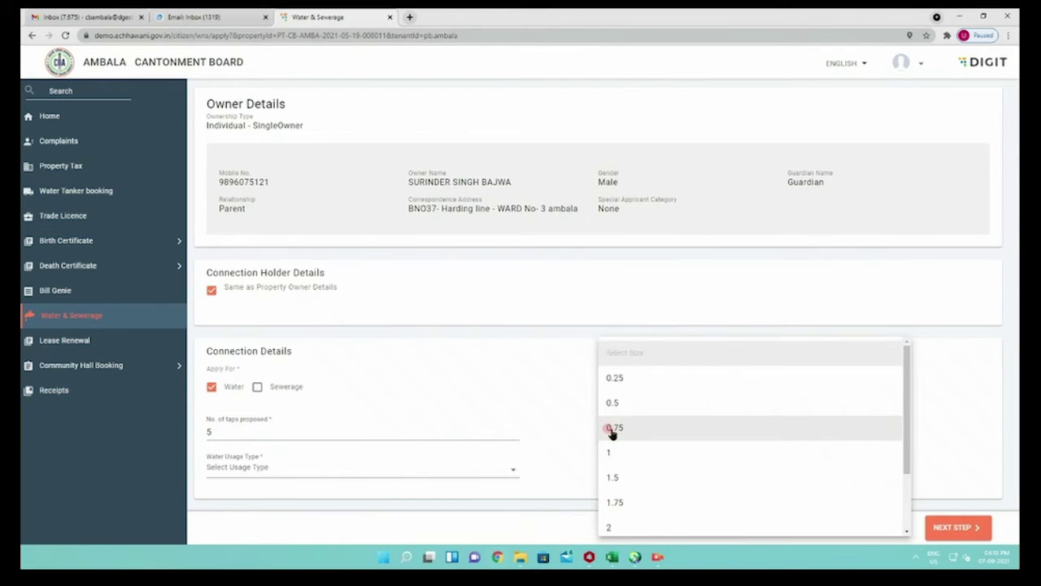
left_click(626, 404)
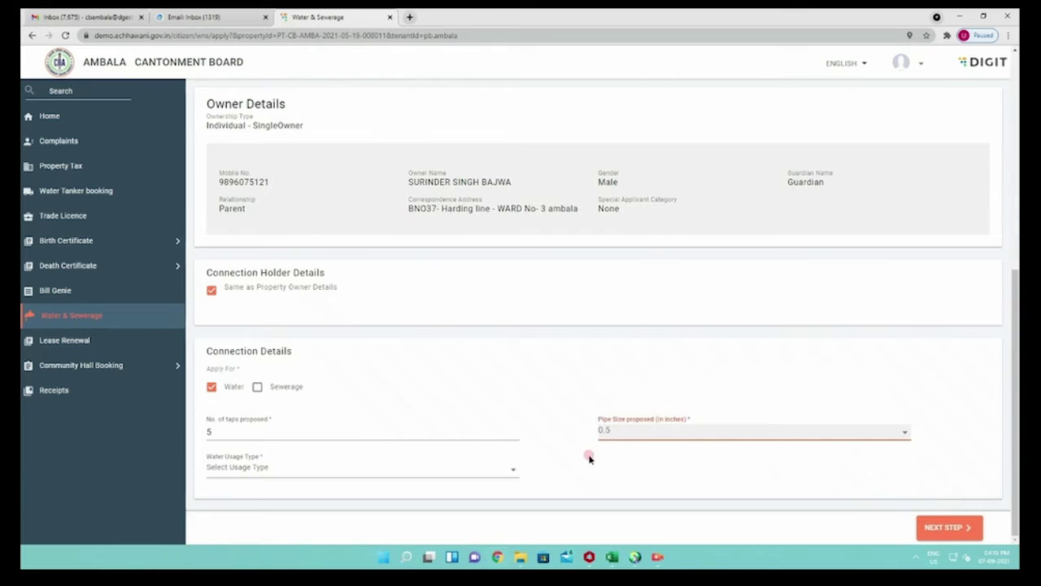
left_click(282, 470)
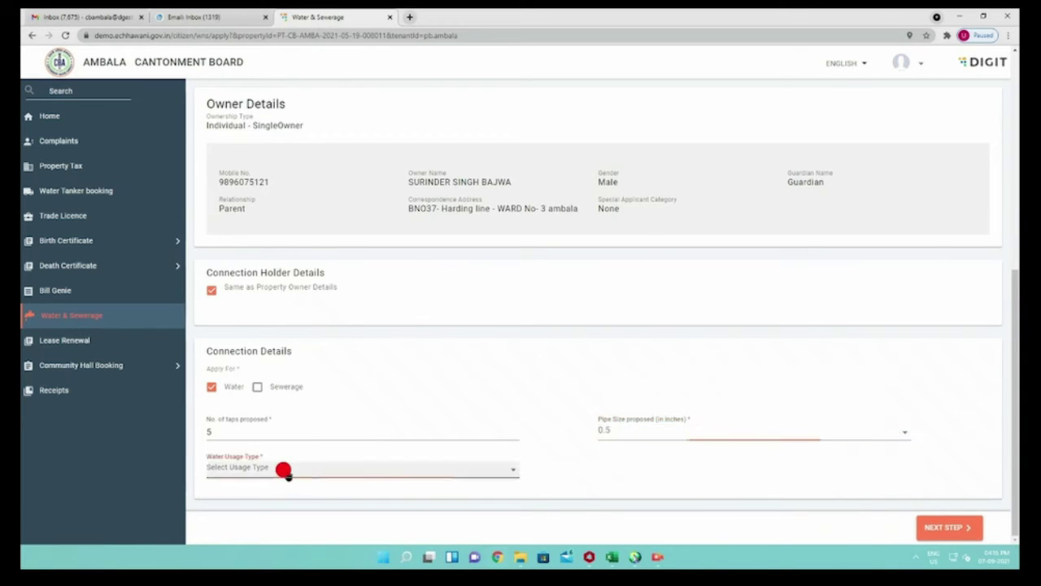
left_click(272, 395)
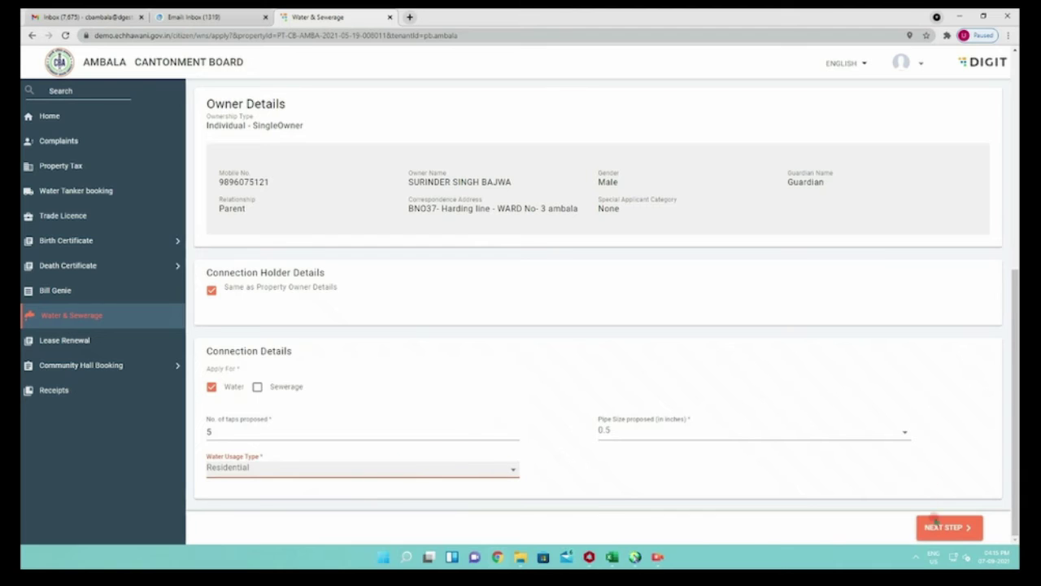
left_click(934, 527)
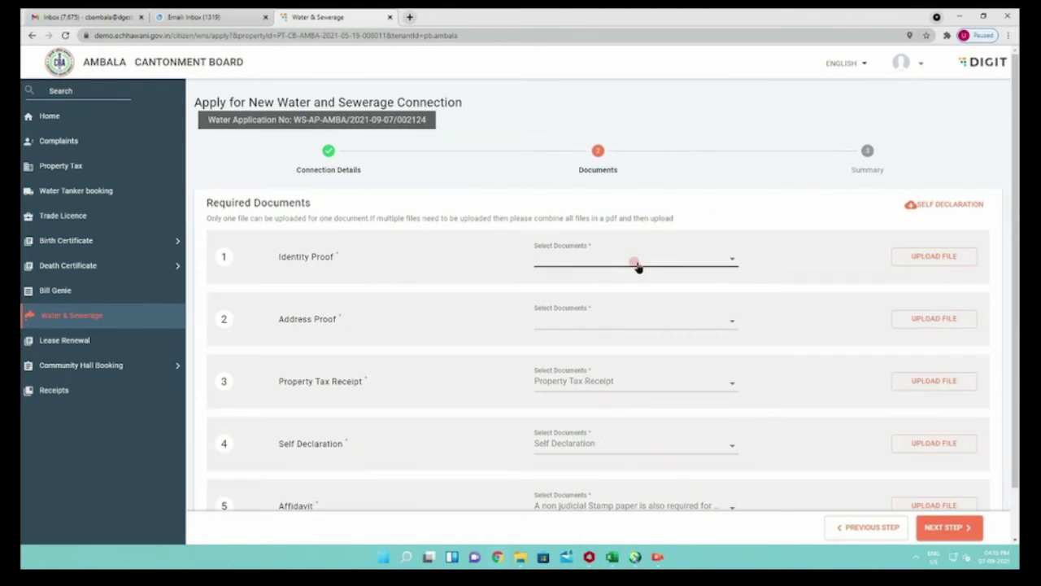
Set Identity Proof to Aadhaar Card and upload 1225.pdf
left_click(635, 264)
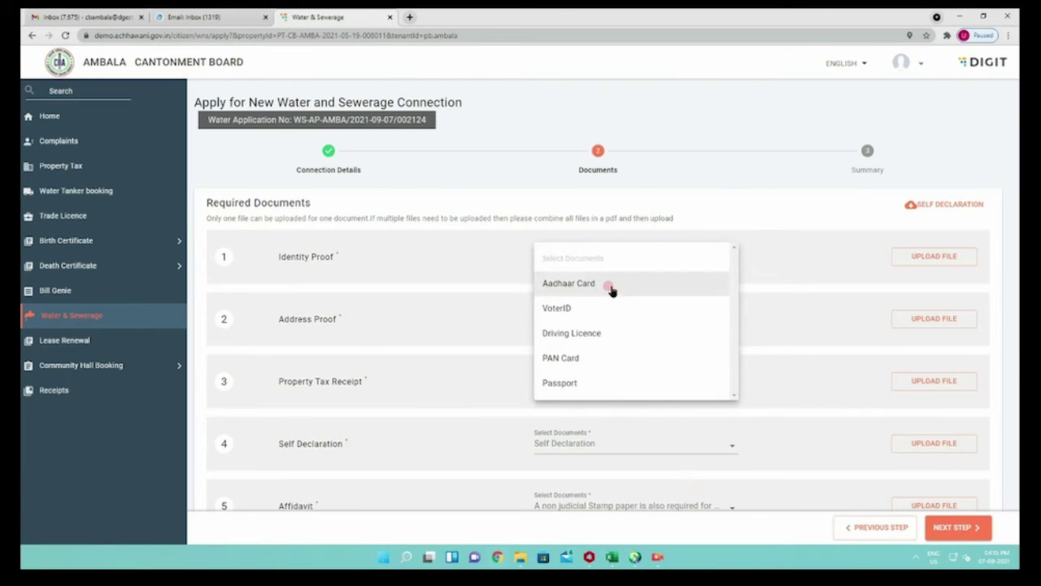
left_click(609, 286)
left_click(914, 257)
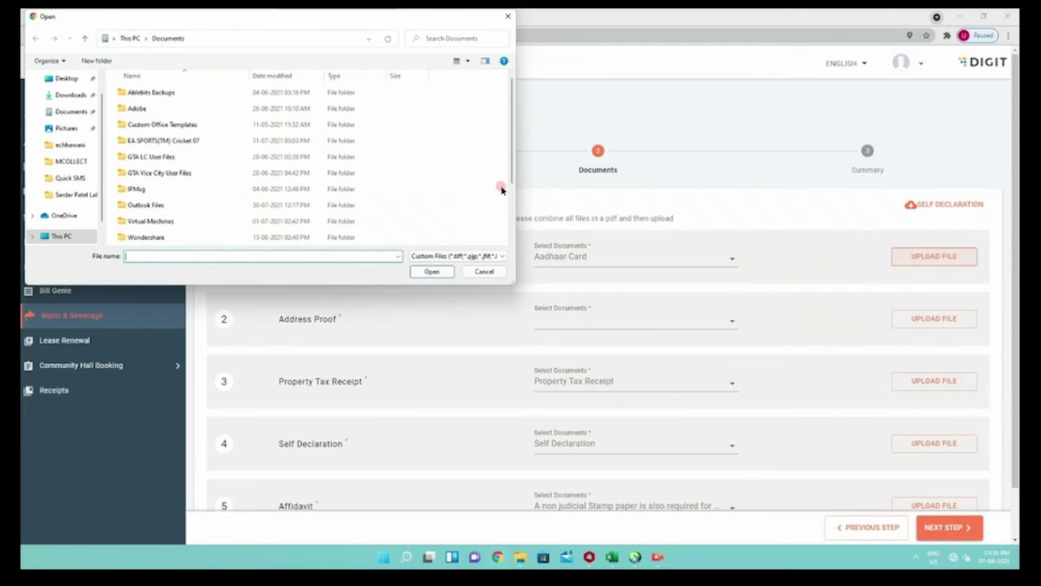
left_click(656, 556)
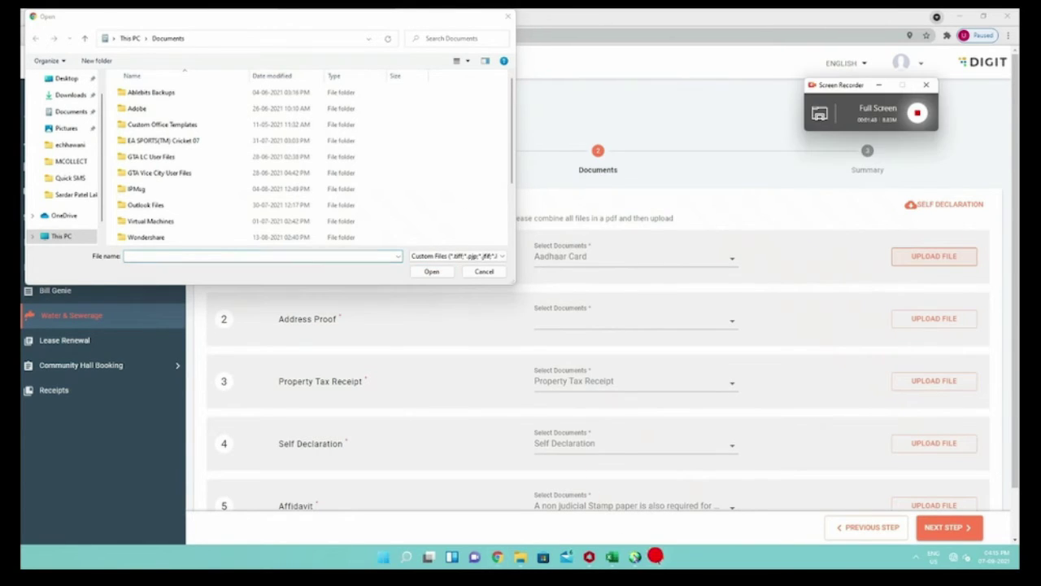
left_click(917, 113)
scroll(479, 149, "down", 2)
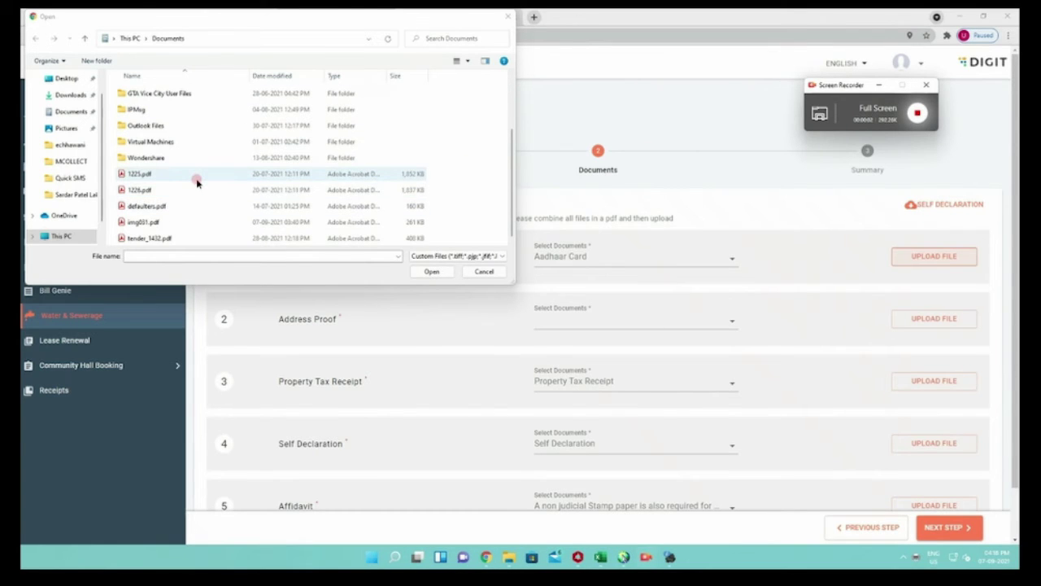
left_click(145, 176)
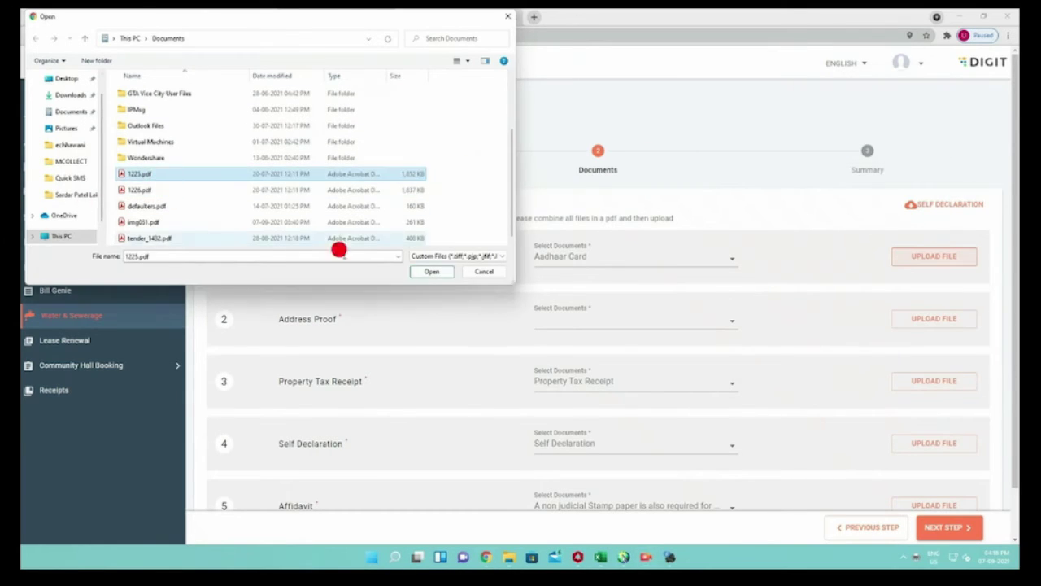
left_click(431, 272)
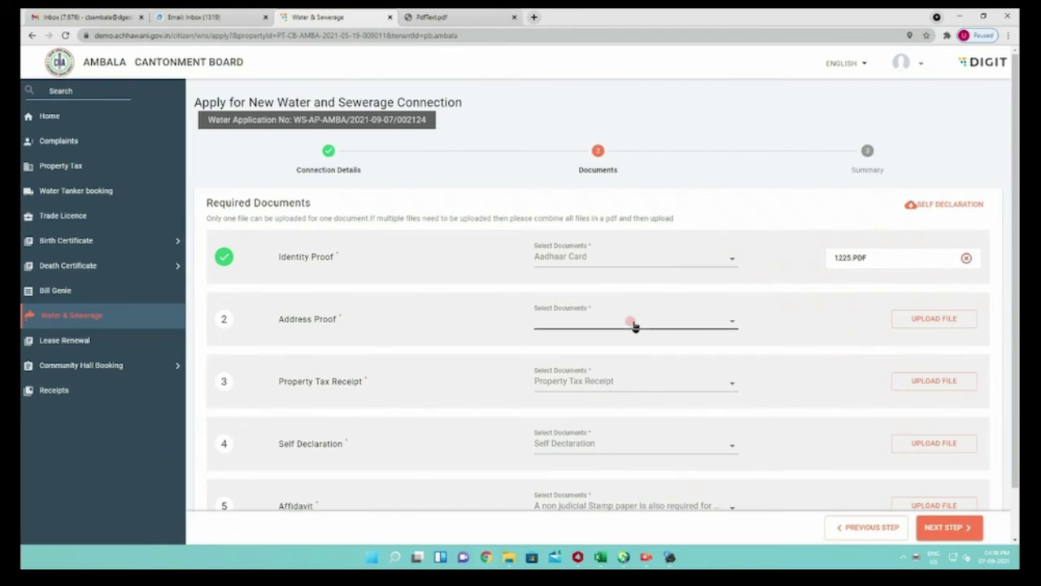
Set Address Proof to PAN Card and upload img031.pdf
left_click(634, 323)
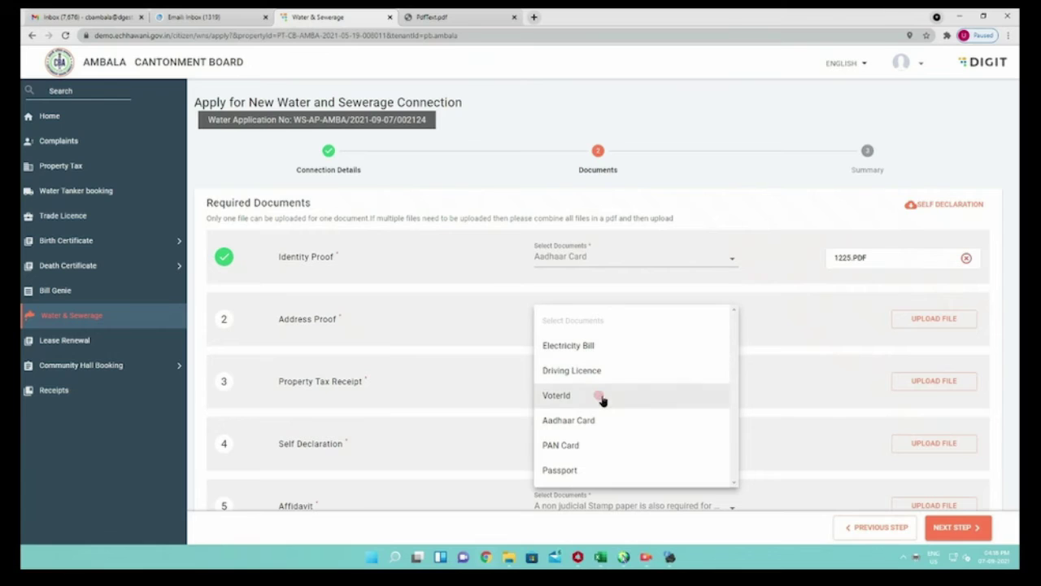
left_click(596, 445)
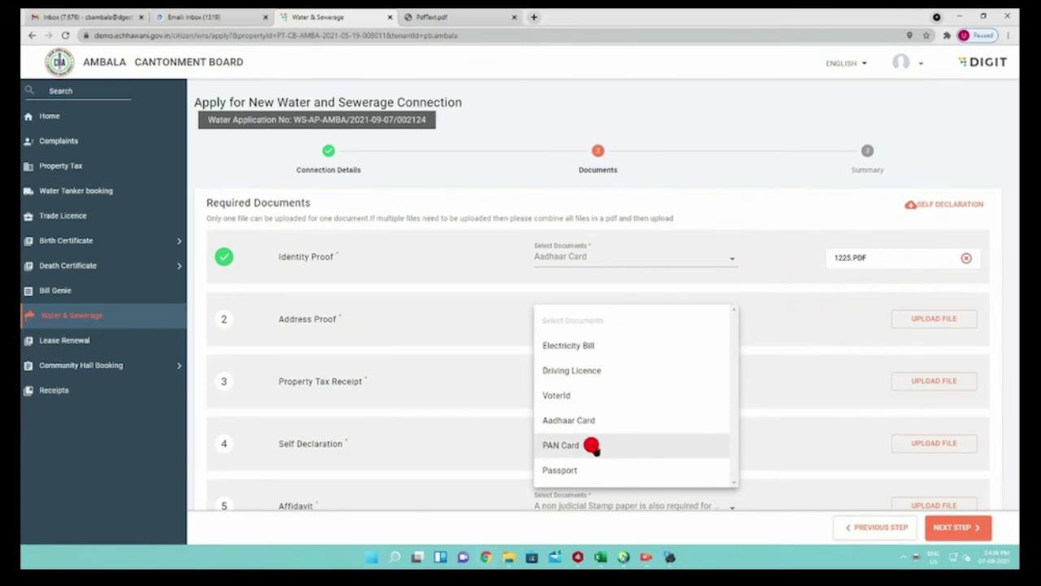
left_click(933, 322)
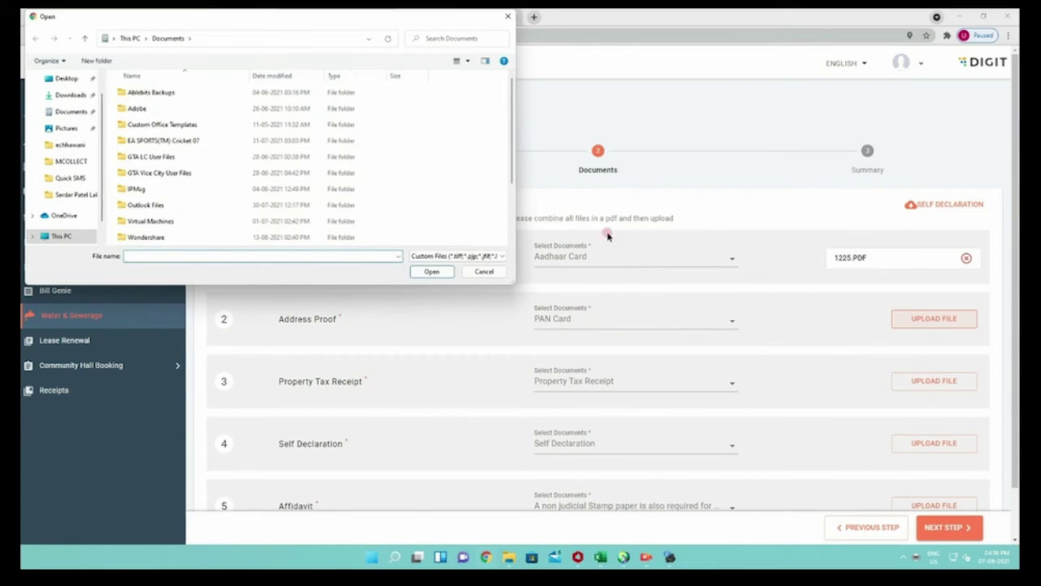
left_click(317, 207)
scroll(318, 207, "down", 2)
left_click(281, 221)
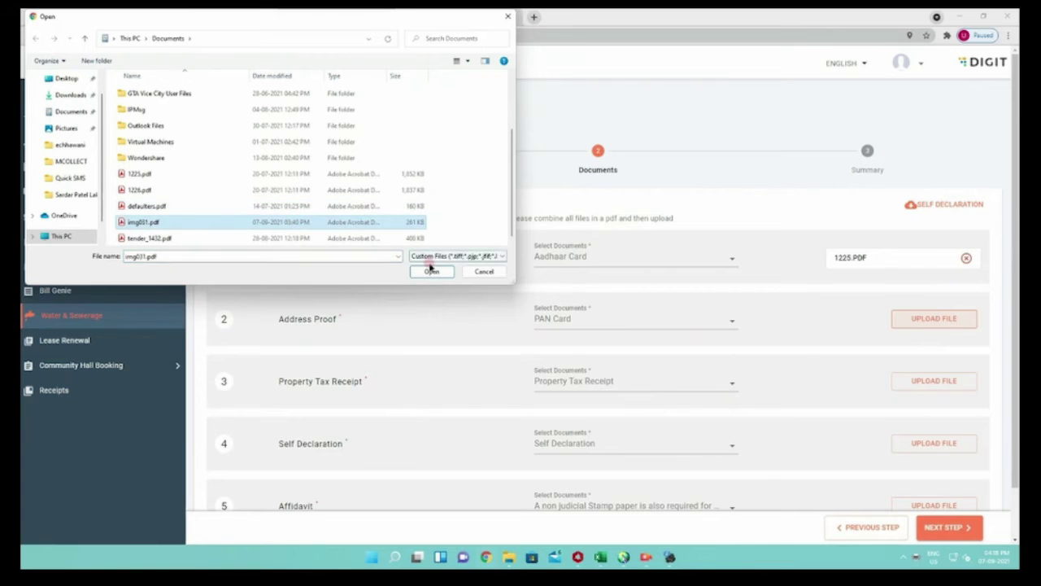
left_click(431, 271)
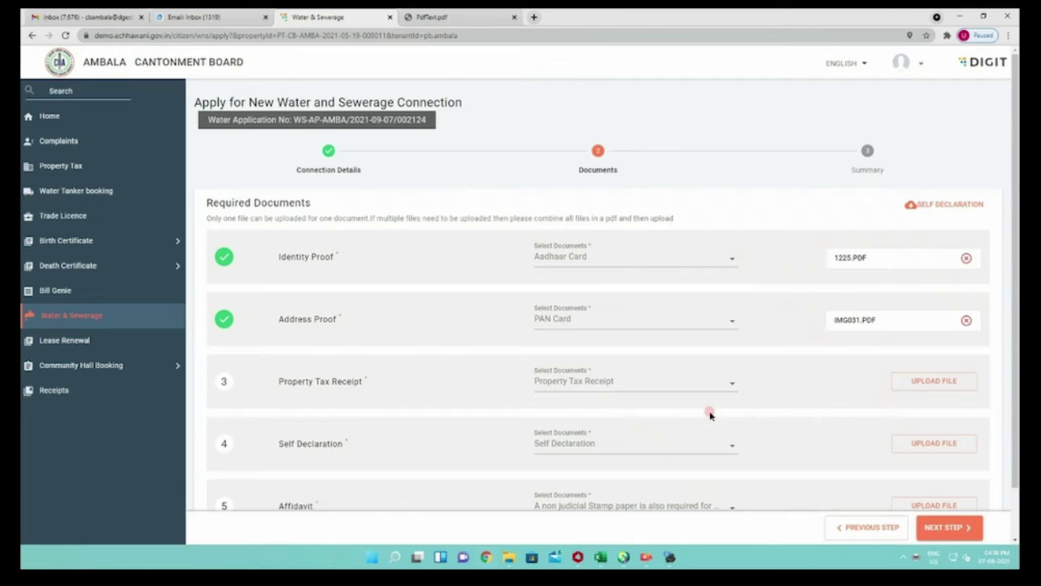
Set the document type to Property Tax Receipt and upload 1226.pdf for it
left_click(674, 384)
left_click(674, 381)
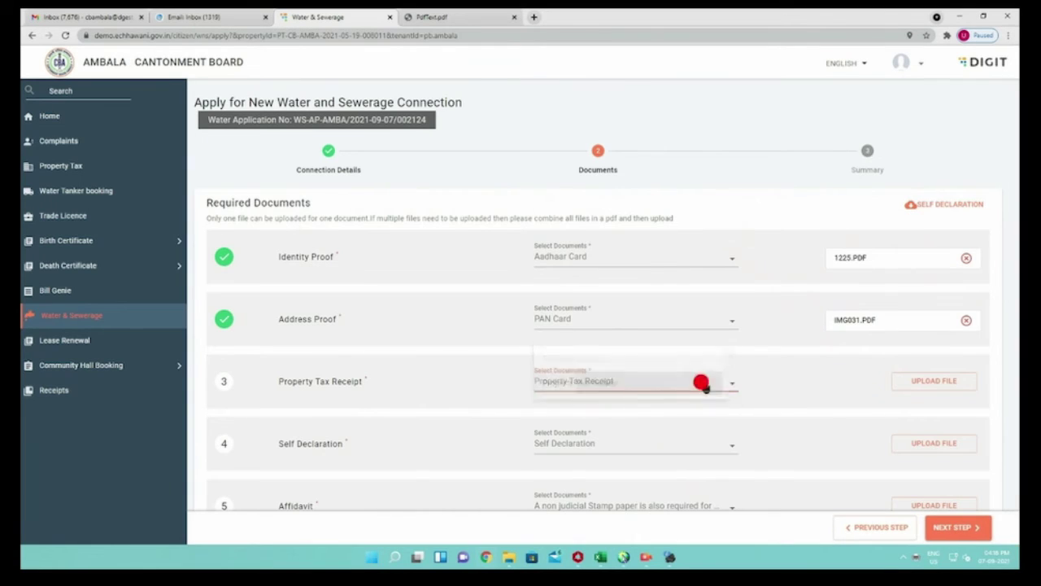
left_click(925, 390)
scroll(337, 244, "down", 3)
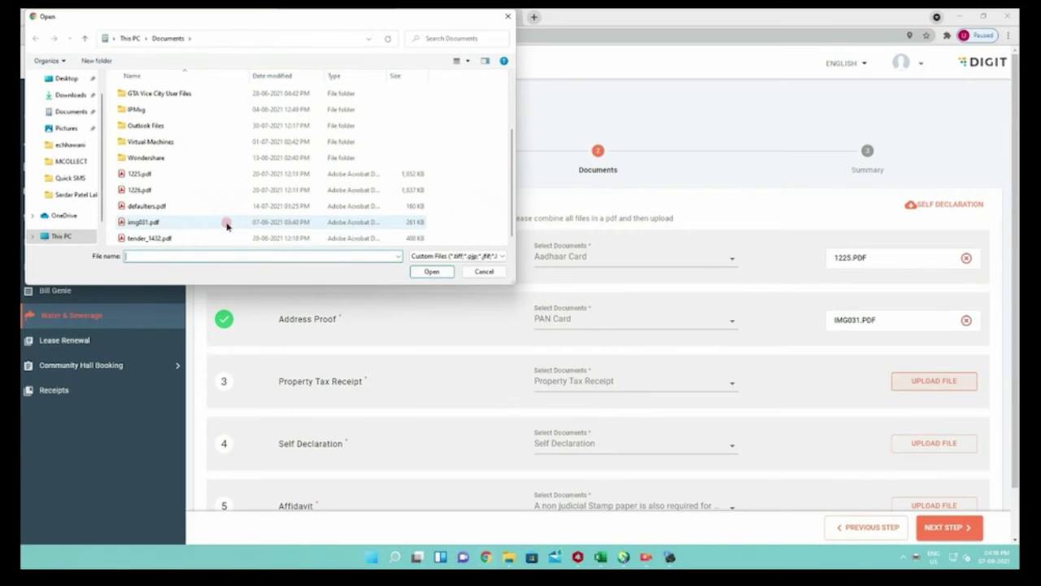
left_click(192, 192)
left_click(431, 273)
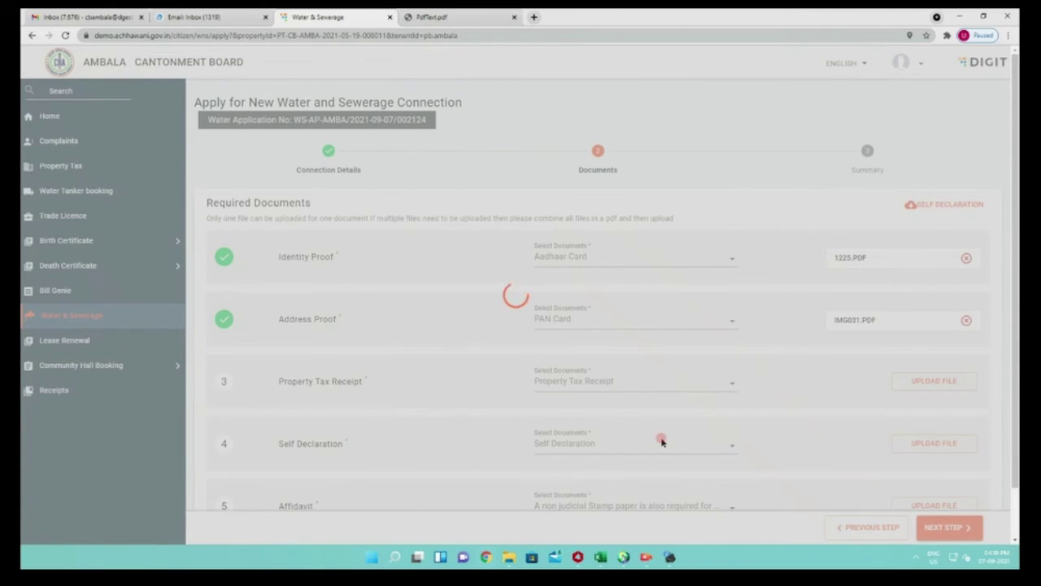
scroll(617, 440, "down", 1)
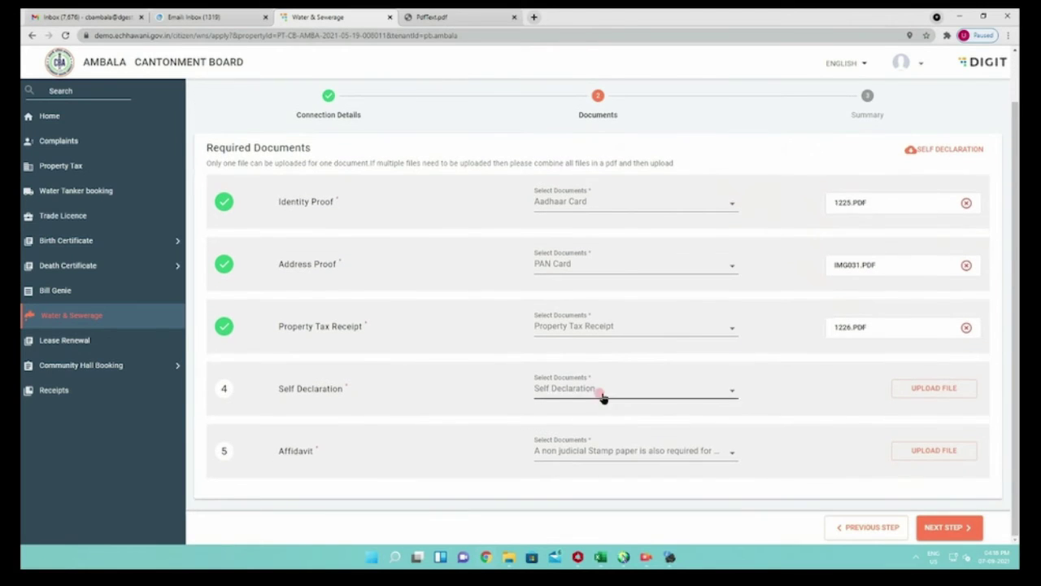
left_click(601, 390)
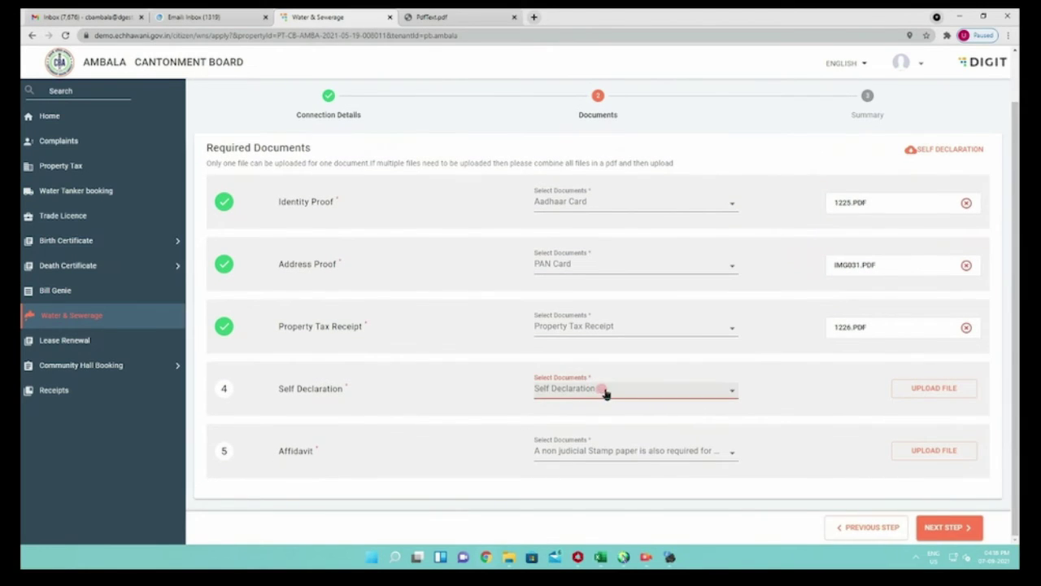
Download and view the blank WS_SELFDECLERATION_FORM.pdf, then return to the application tab
left_click(936, 151)
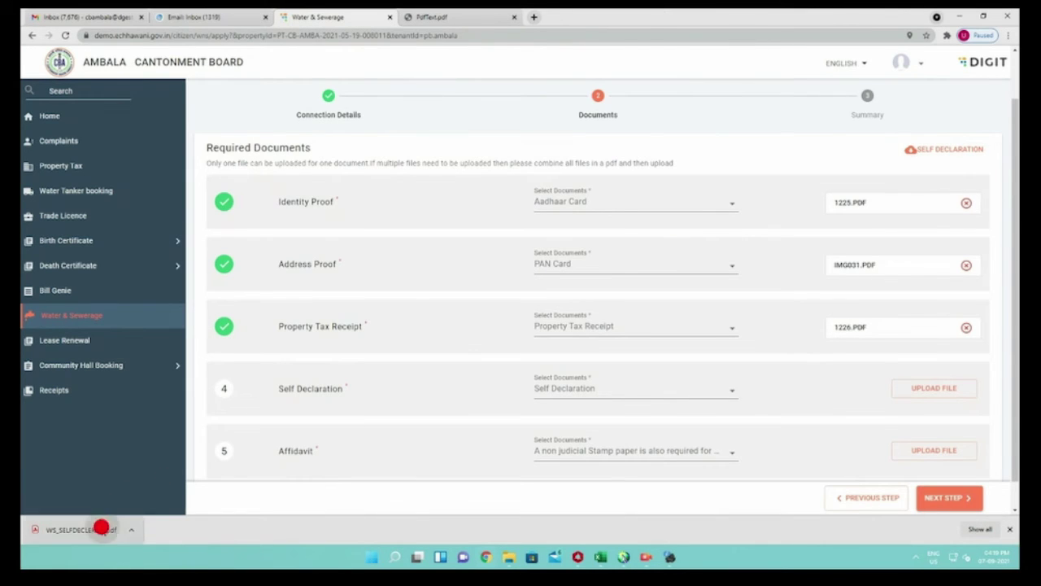
left_click(101, 527)
scroll(595, 317, "down", 3)
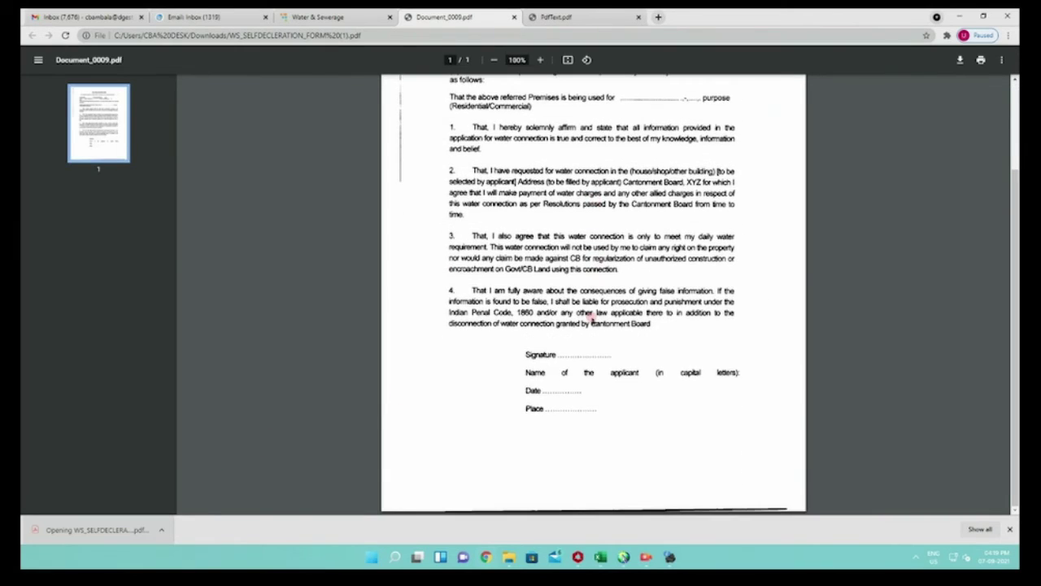
scroll(592, 318, "up", 3)
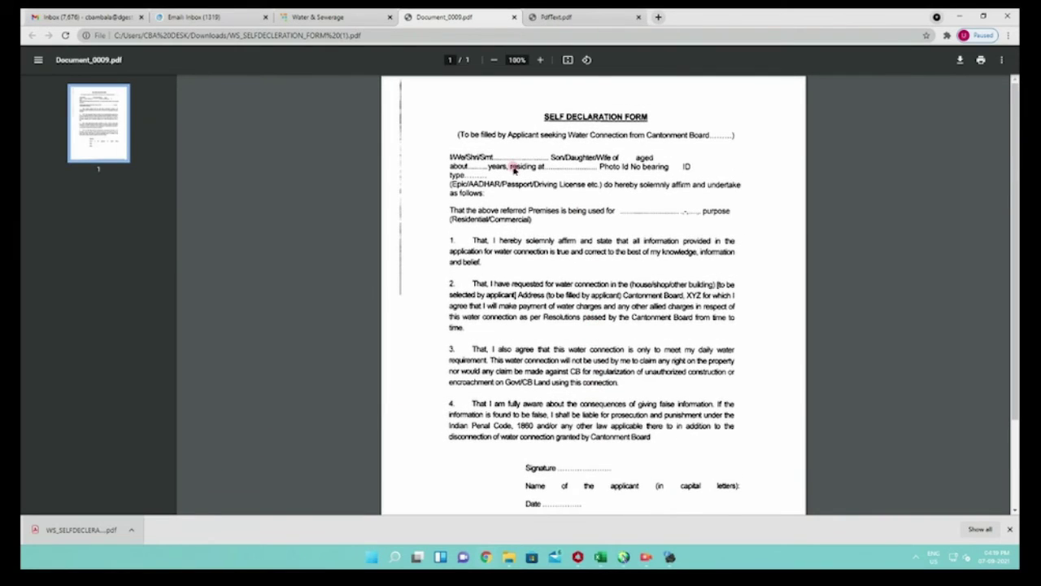
left_click(319, 16)
left_click(681, 391)
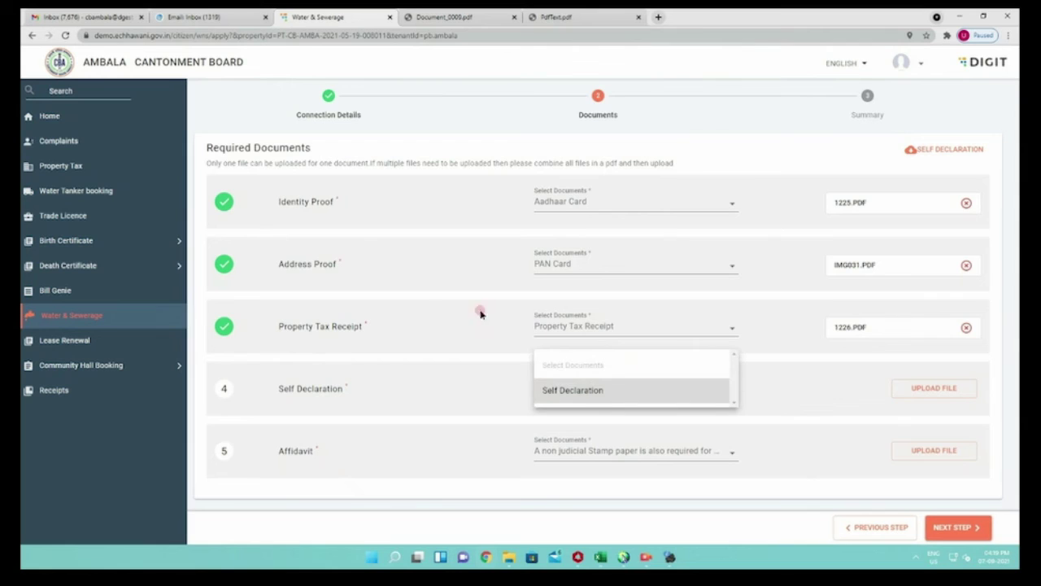
Set the document type to Self Declaration and upload the chosen PDF for it
left_click(537, 388)
left_click(936, 388)
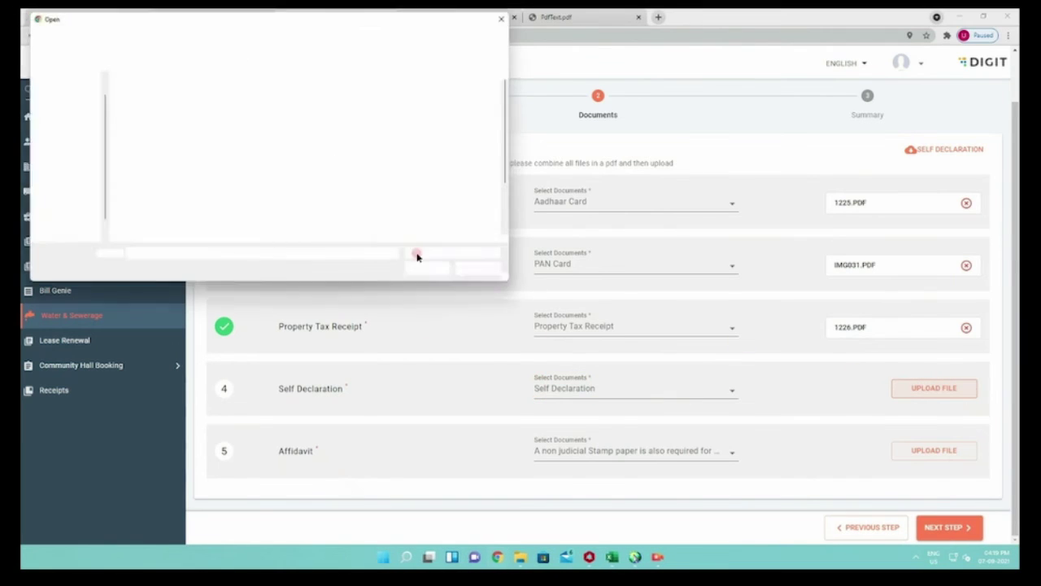
double_click(232, 205)
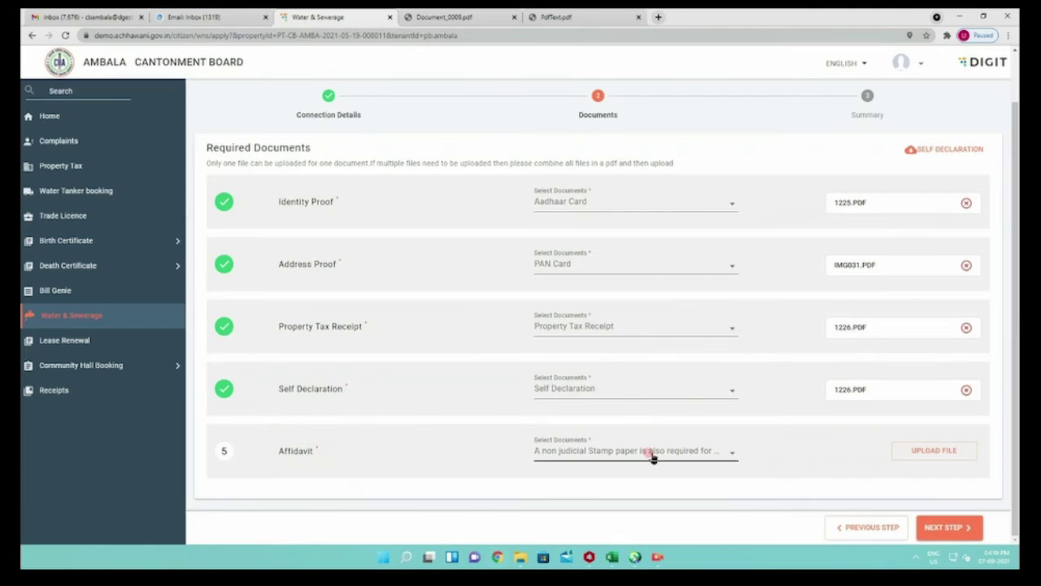
Upload 1226.pdf as the stamp-paper Affidavit and continue to the summary
left_click(650, 454)
left_click(596, 451)
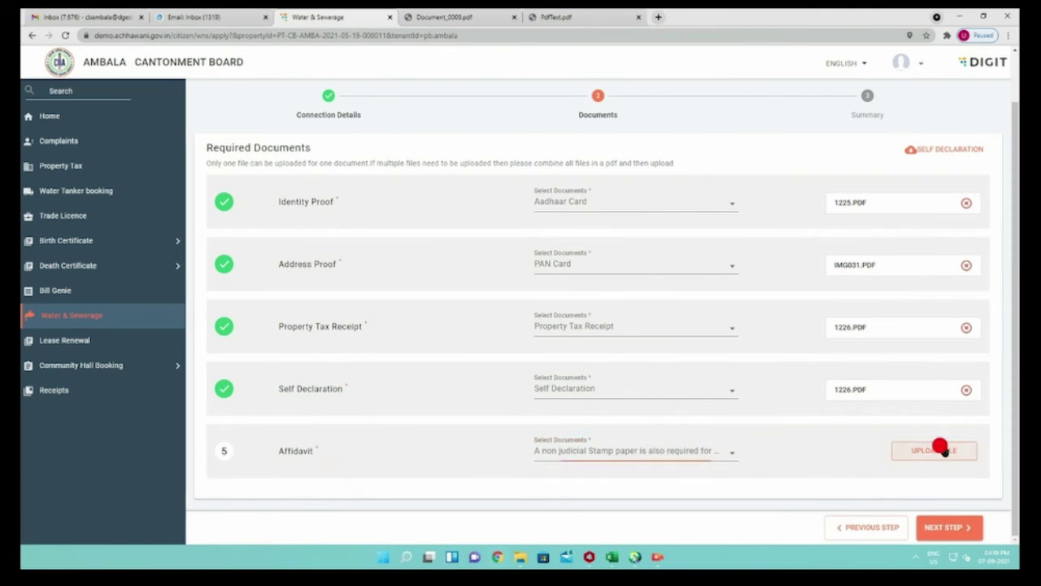
left_click(935, 450)
scroll(256, 241, "down", 2)
left_click(151, 190)
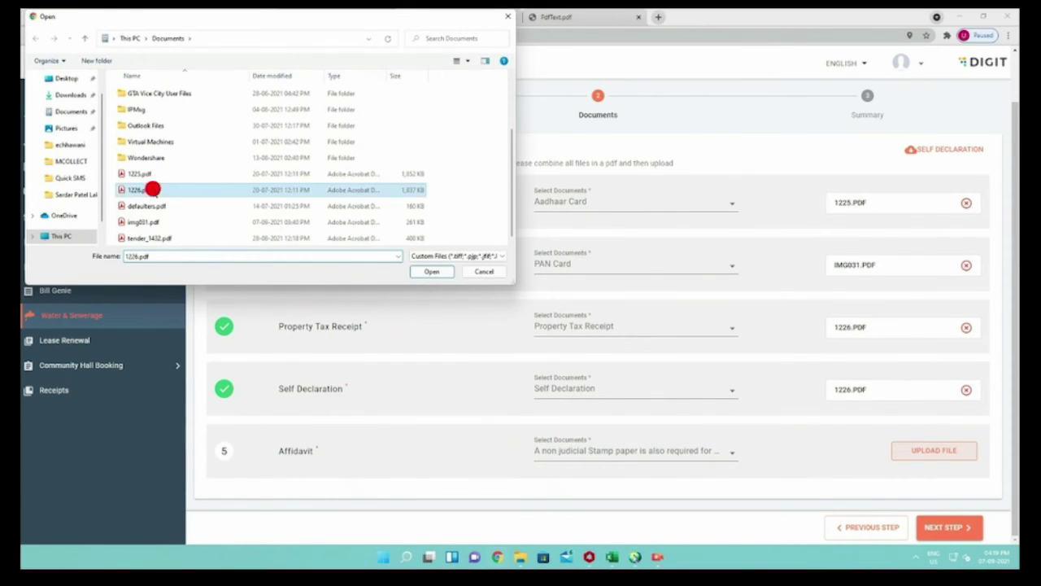
left_click(426, 271)
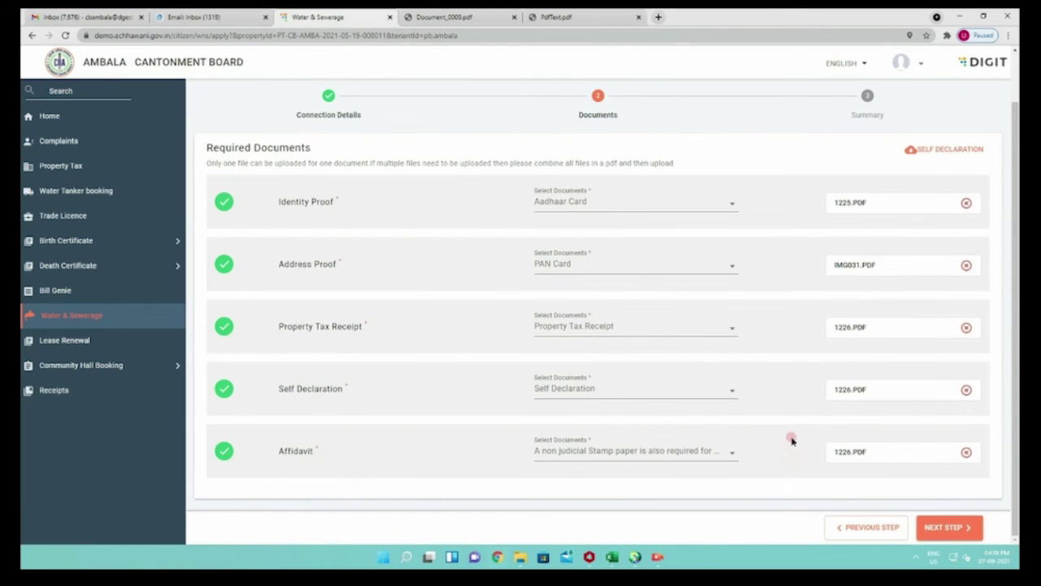
left_click(939, 528)
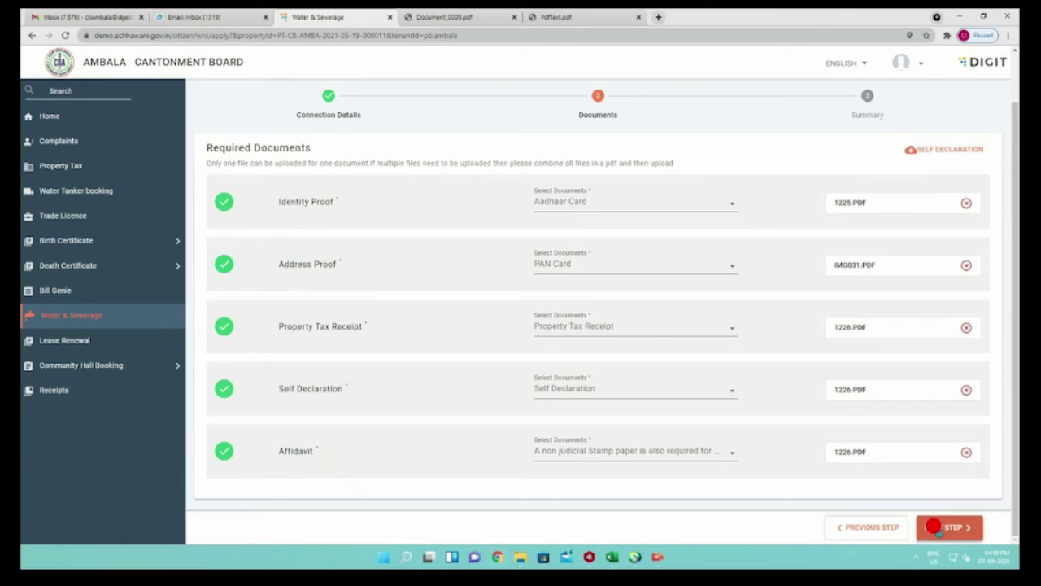
Review the application summary and document cards, then submit the water connection application
scroll(510, 346, "down", 3)
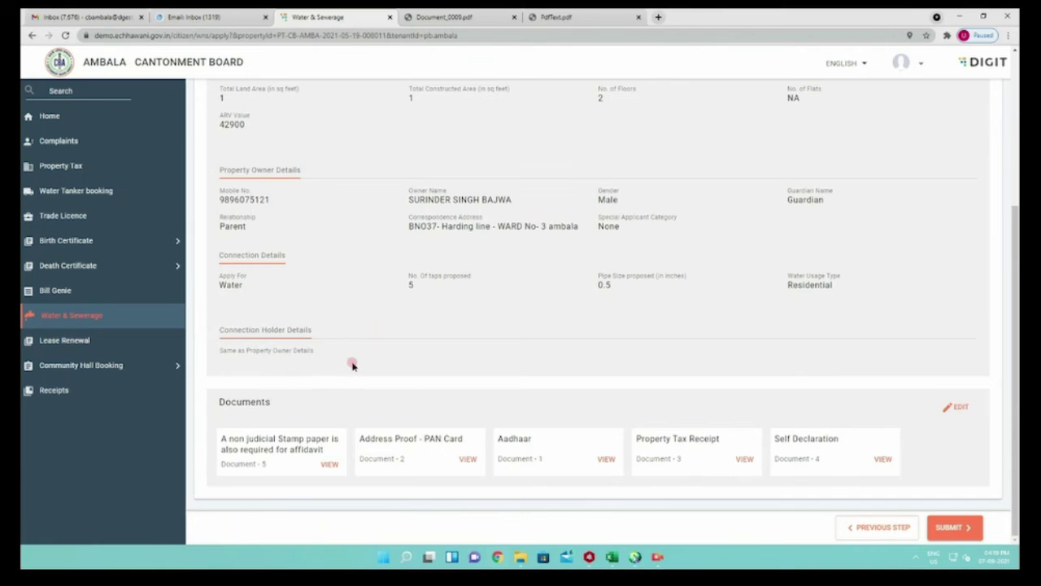
scroll(824, 423, "up", 1)
scroll(825, 423, "down", 1)
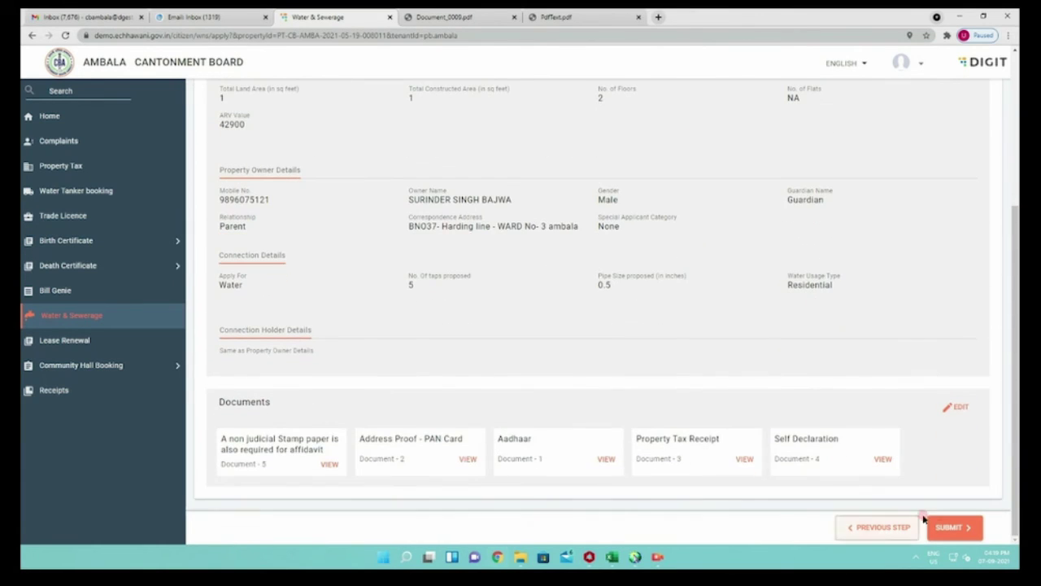
left_click(948, 527)
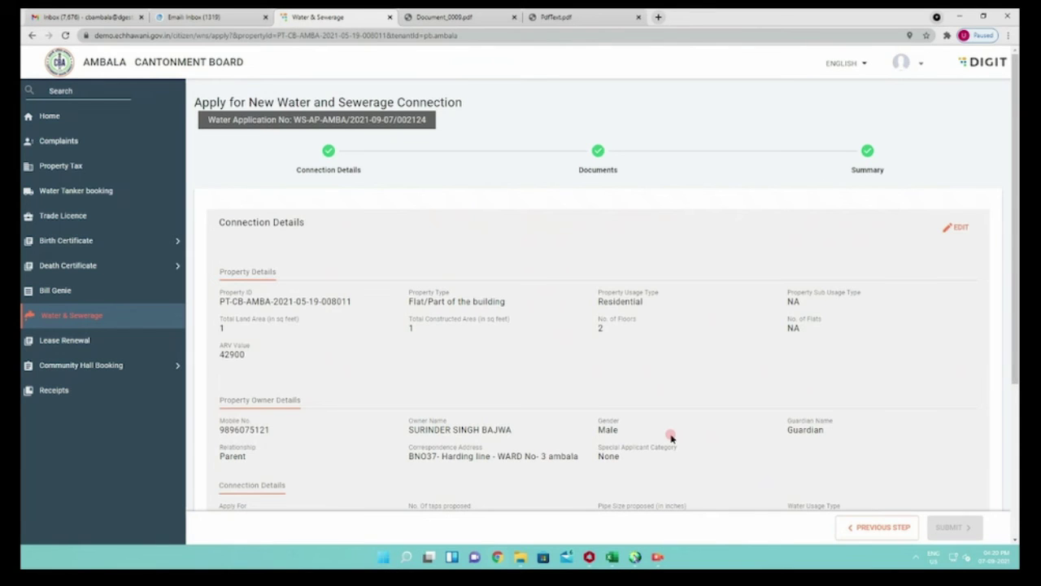
scroll(671, 437, "down", 3)
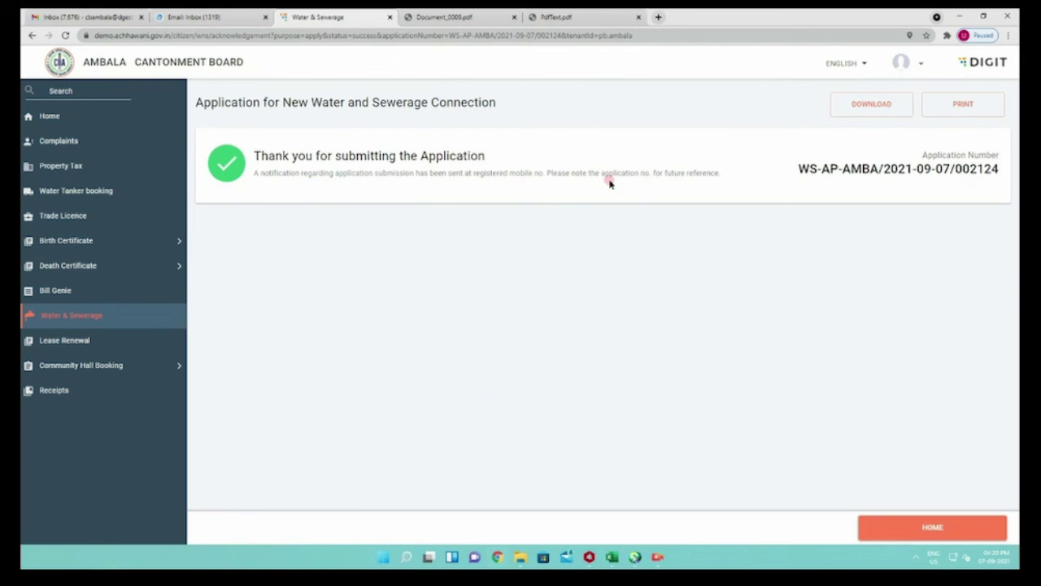
Click on the acknowledgement page showing the new water connection application number
left_click(660, 558)
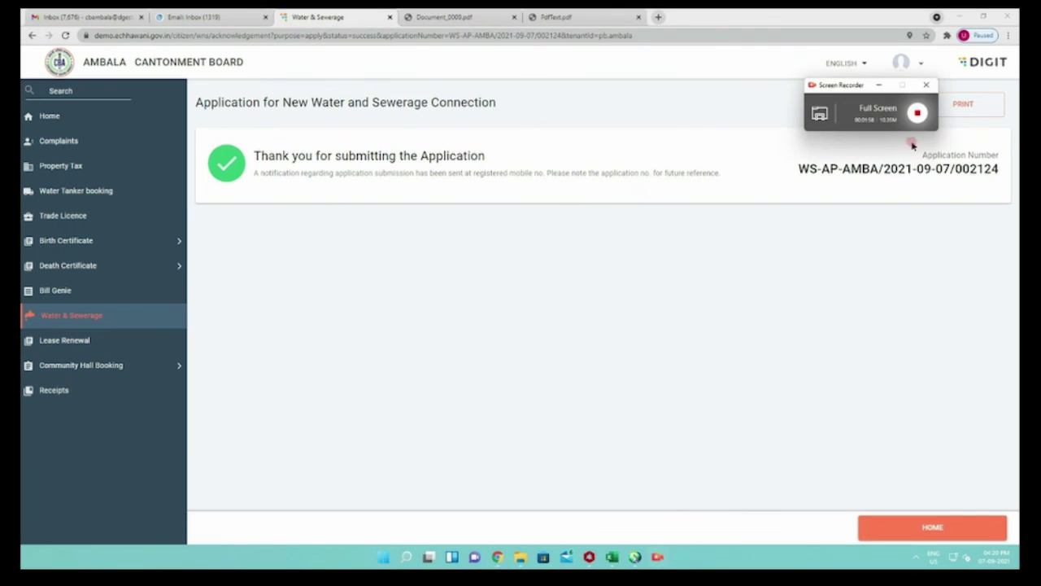